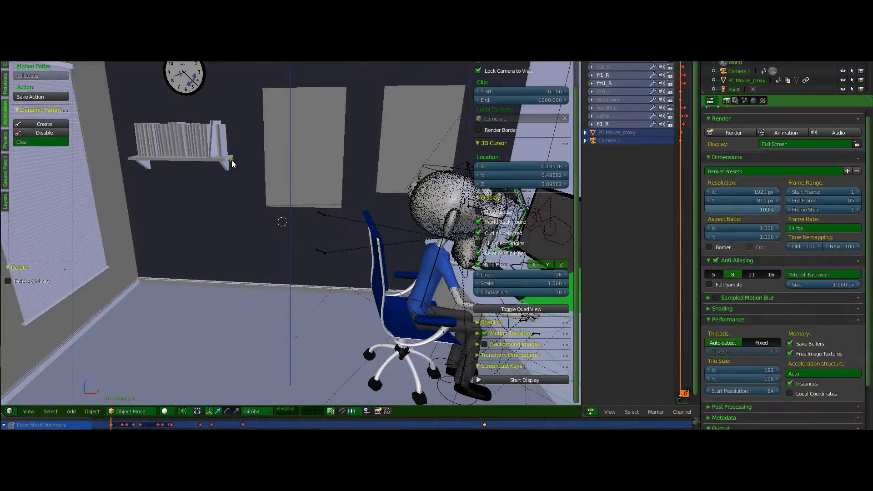
Tick Shadeless on the monitor screen's material in the preview
{"action": "key", "text": "space"}
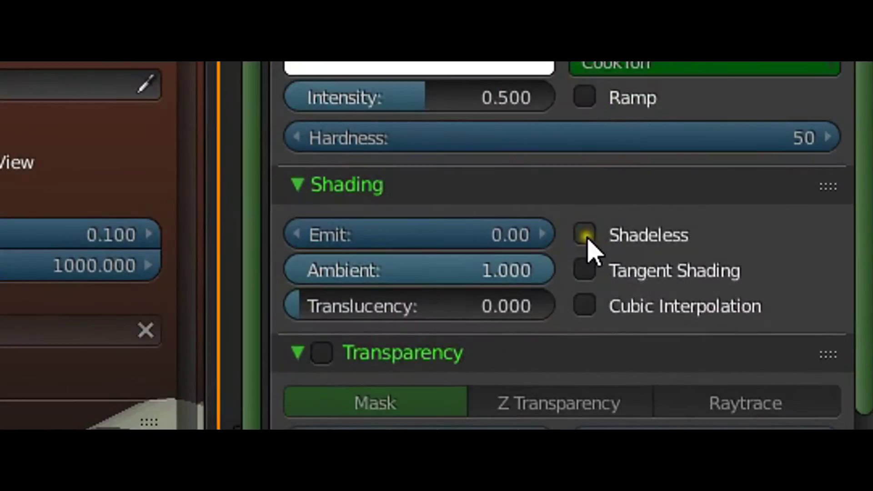
{"action": "left_click", "coordinate": [585, 235]}
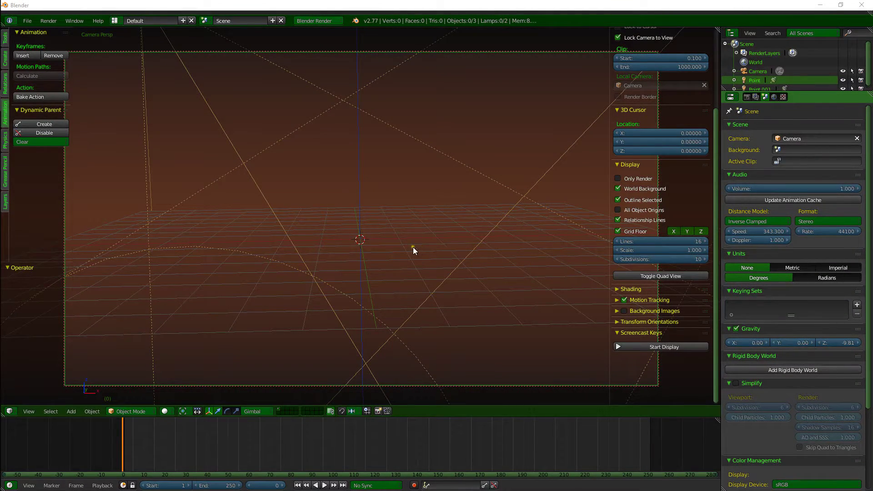
In User Preferences Add-ons, search 'plan' and enable Import Images as Planes
{"action": "middle_click_drag", "start_coordinate": [413, 247], "coordinate": [329, 215]}
{"action": "key", "text": "space"}
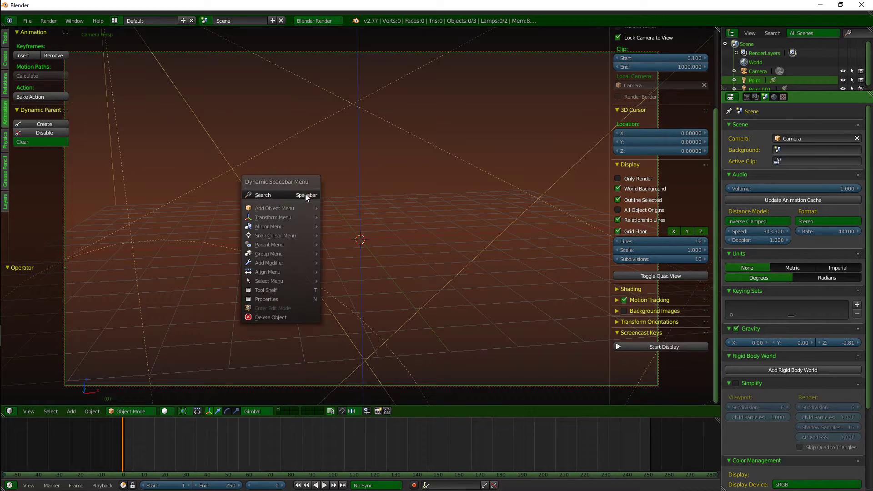
{"action": "mouse_move", "coordinate": [287, 208]}
{"action": "mouse_move", "coordinate": [356, 207]}
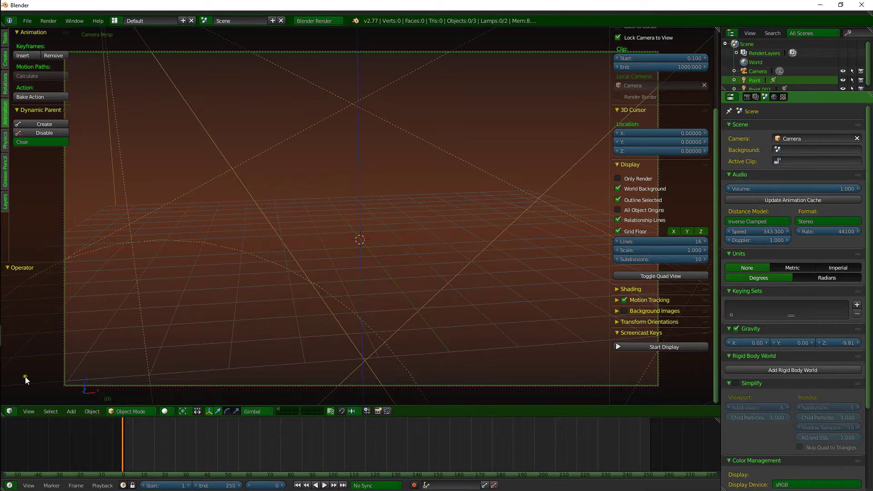
{"action": "left_click", "coordinate": [10, 412]}
{"action": "left_click", "coordinate": [41, 257]}
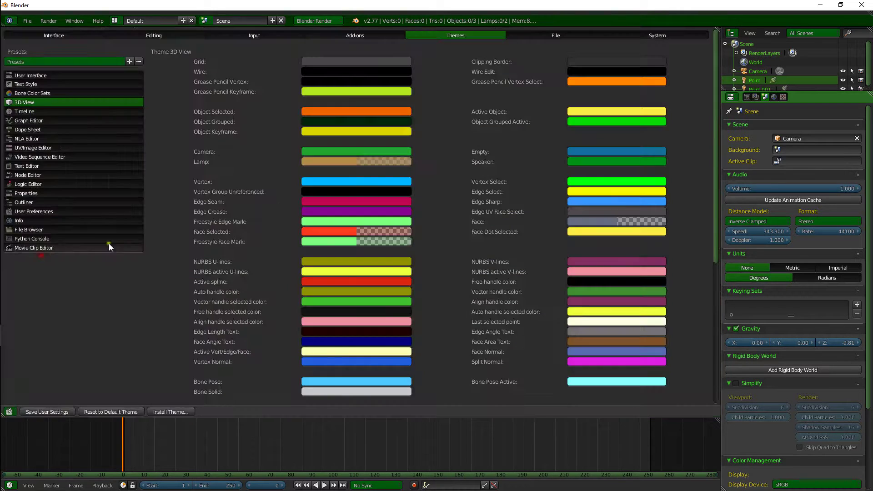
{"action": "left_click", "coordinate": [350, 35]}
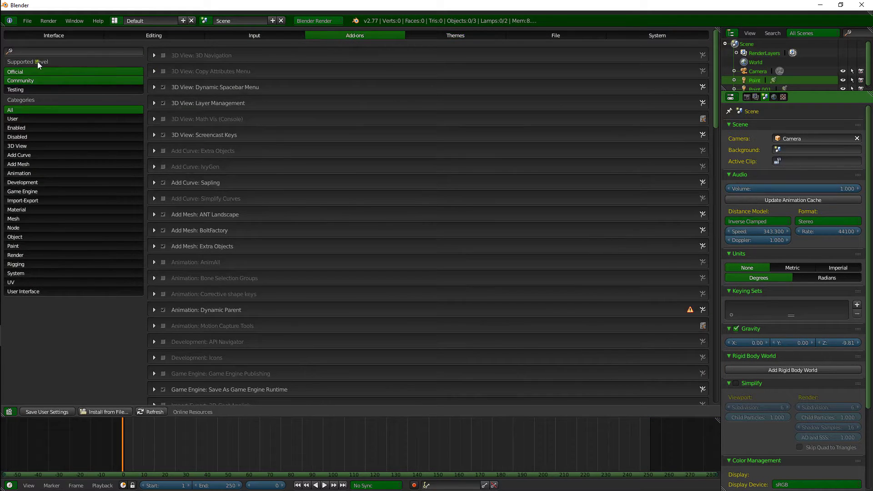
{"action": "type", "text": "plan"}
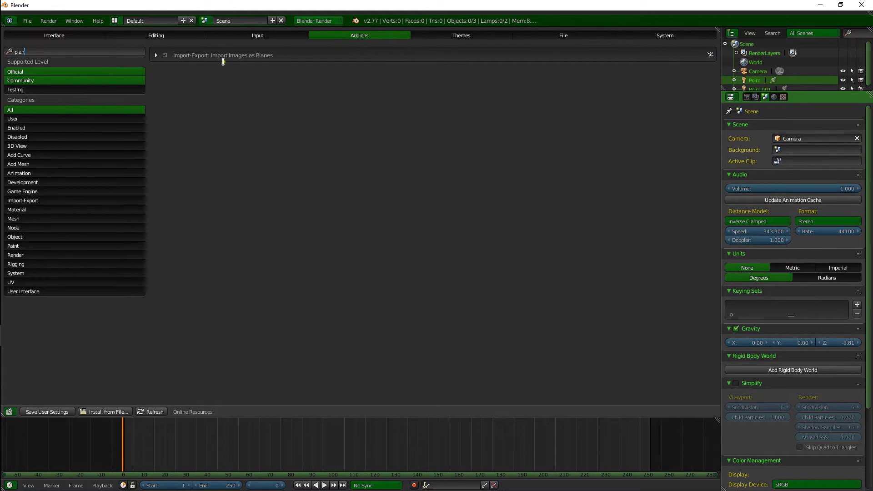
{"action": "left_click", "coordinate": [164, 55]}
Search 'dyn', enable Dynamic Spacebar Menu, and switch the area back to 3D View
{"action": "key", "text": "BackSpace"}
{"action": "key", "text": "BackSpace"}
{"action": "key", "text": "BackSpace"}
{"action": "key", "text": "BackSpace"}
{"action": "type", "text": "dyna"}
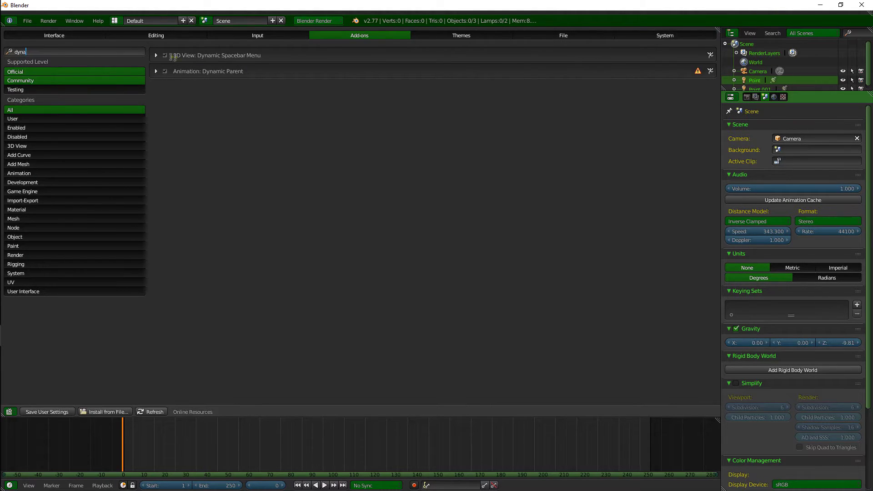
{"action": "left_click", "coordinate": [164, 55]}
{"action": "left_click", "coordinate": [16, 413]}
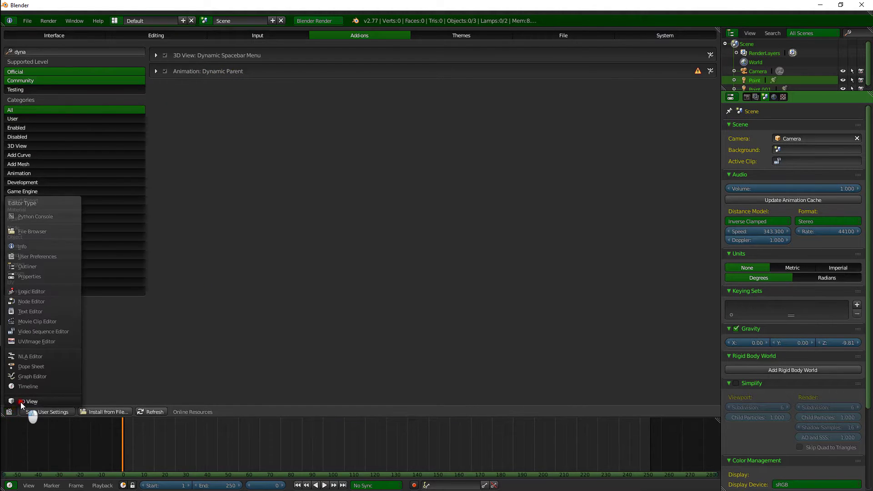
{"action": "left_click", "coordinate": [21, 402]}
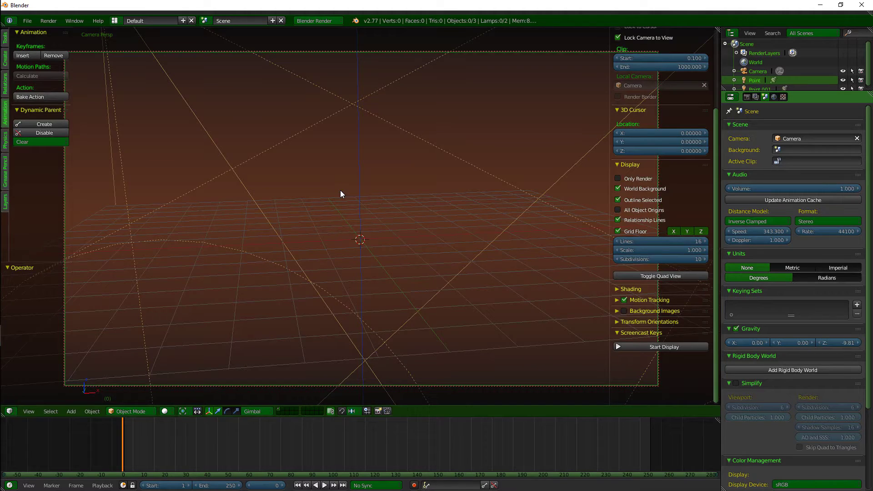
Save the current setup as the startup file with Ctrl+U
{"action": "key", "text": "ctrl+u"}
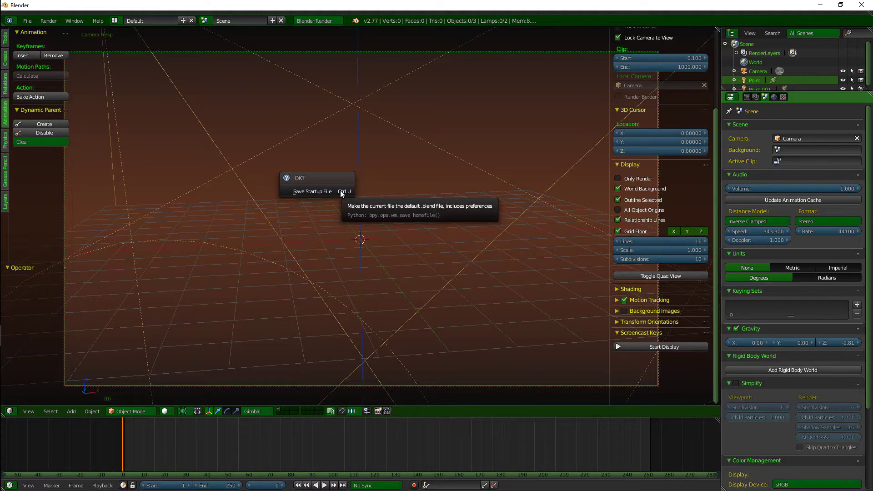
{"action": "left_click", "coordinate": [341, 192]}
{"action": "middle_click_drag", "start_coordinate": [354, 199], "coordinate": [362, 188]}
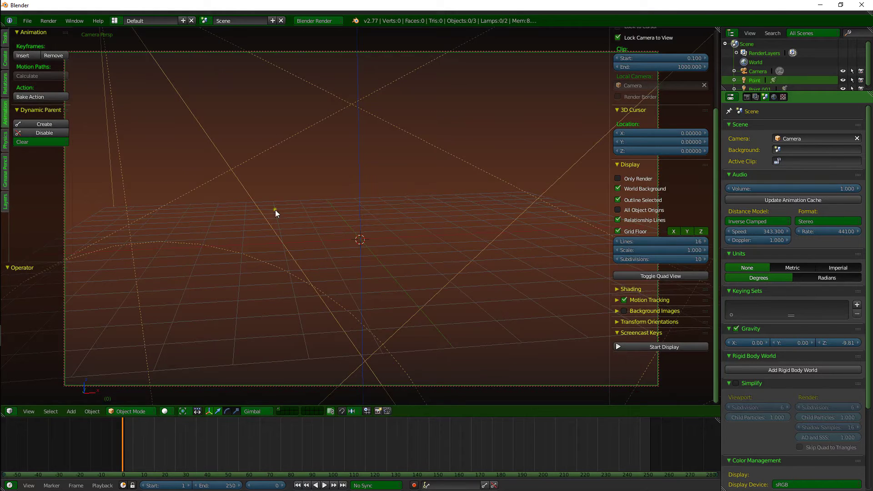
Start Images as Planes import and browse to MOVIE PROJECTS > Video Renders
{"action": "key", "text": "space"}
{"action": "mouse_move", "coordinate": [259, 183]}
{"action": "mouse_move", "coordinate": [318, 187]}
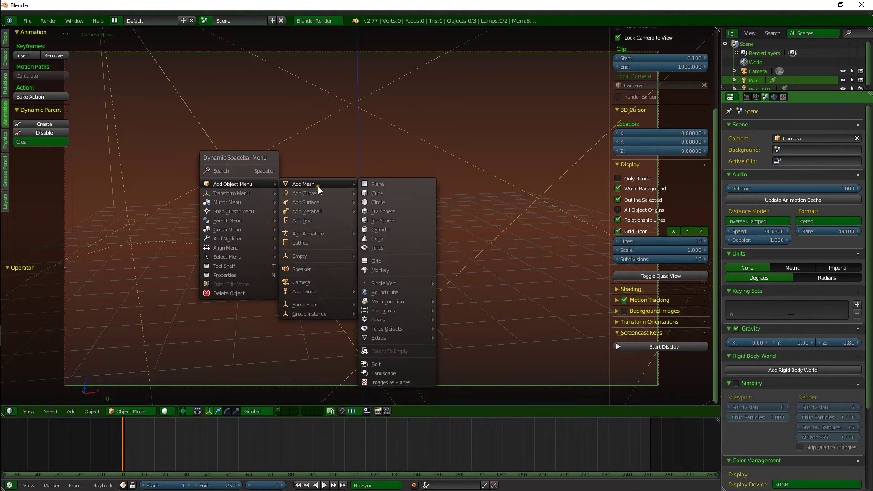
{"action": "left_click", "coordinate": [386, 381]}
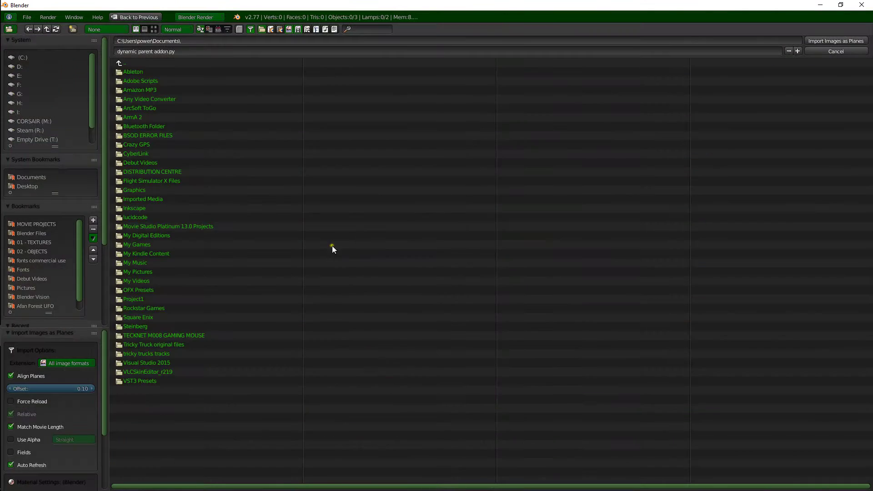
{"action": "left_click", "coordinate": [33, 222]}
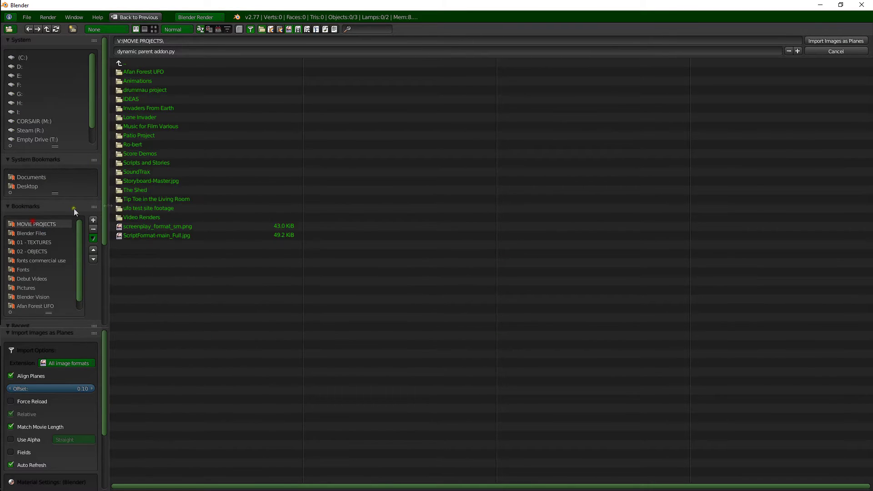
{"action": "left_click", "coordinate": [139, 217]}
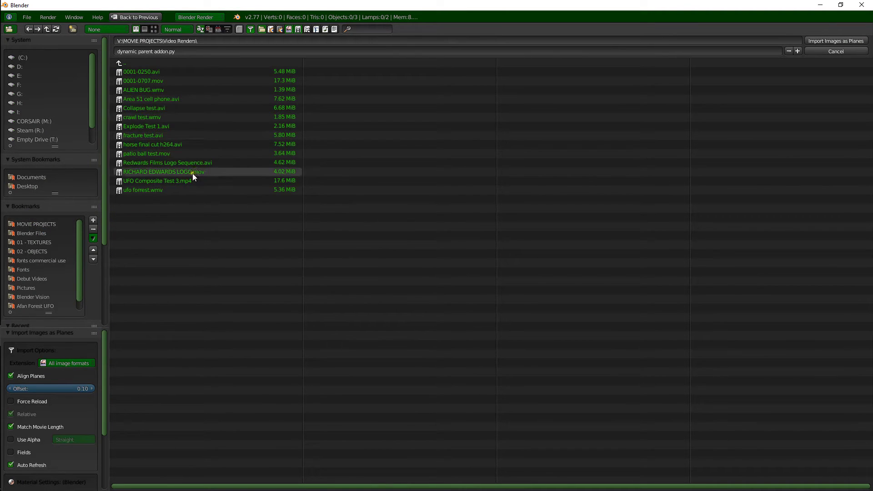
Import 0001-0250.avi as a plane, show textures, and make its material Shadeless
{"action": "double_click", "coordinate": [160, 71]}
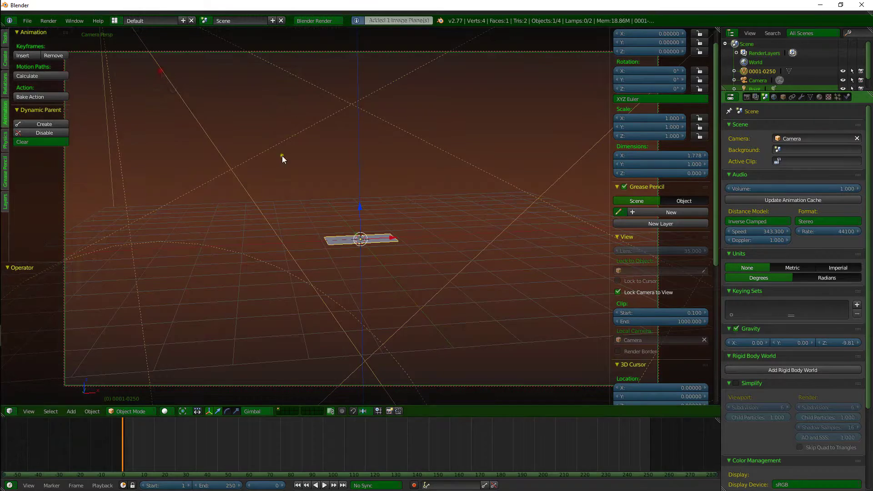
{"action": "scroll", "coordinate": [356, 234], "scroll_direction": "up", "scroll_amount": 6}
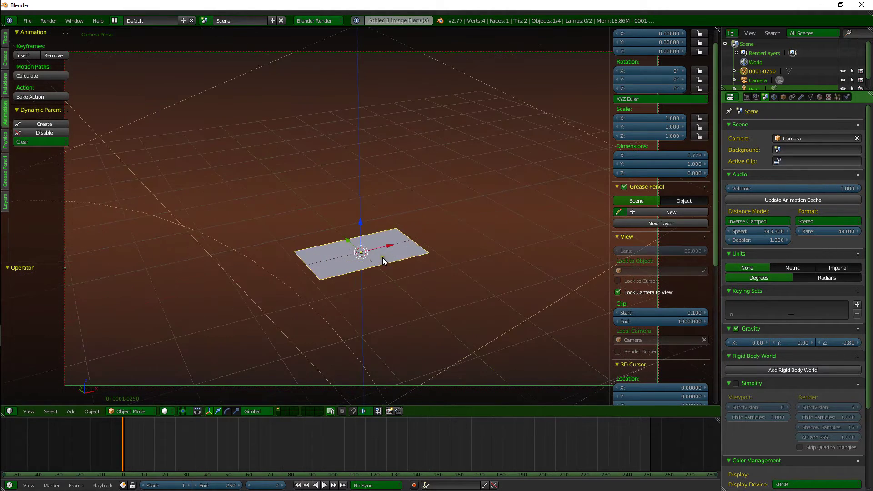
{"action": "key", "text": "alt+z"}
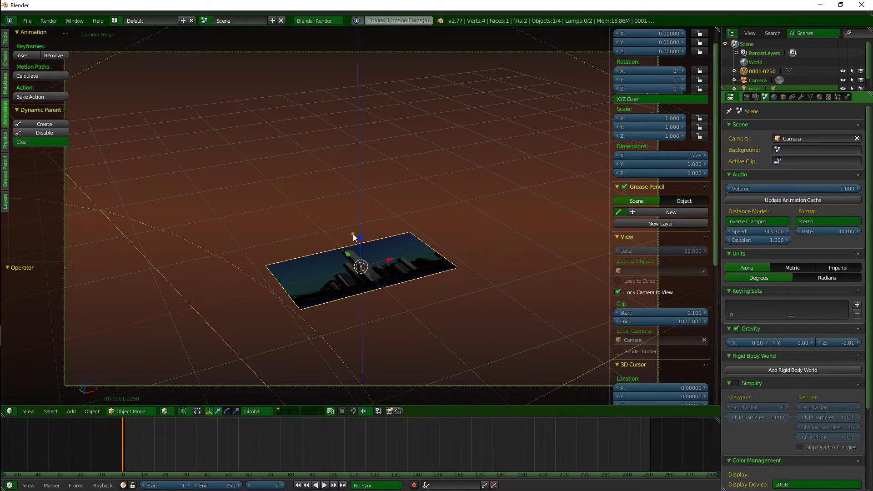
{"action": "left_click", "coordinate": [818, 97]}
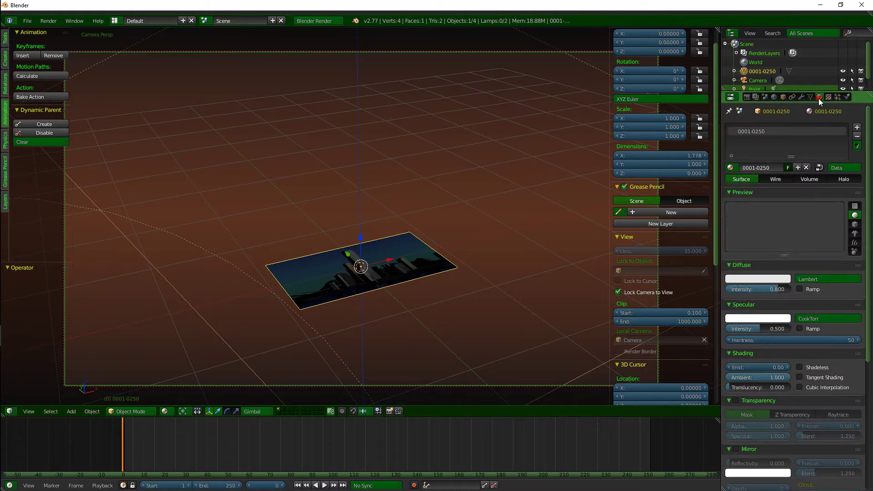
{"action": "left_click", "coordinate": [800, 367]}
Rotate the plane 90 degrees about X so it stands upright
{"action": "left_click_drag", "start_coordinate": [366, 245], "coordinate": [368, 214]}
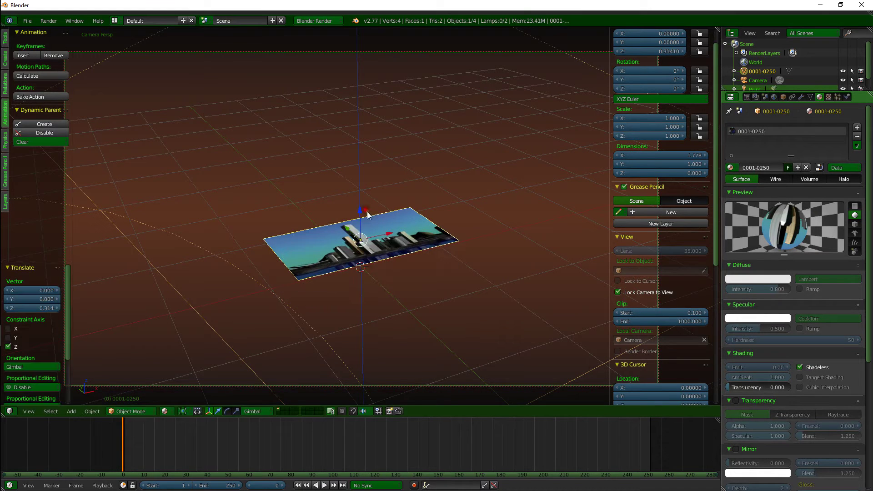
{"action": "key", "text": "r"}
{"action": "key", "text": "x"}
{"action": "key", "text": "9"}
{"action": "key", "text": "0"}
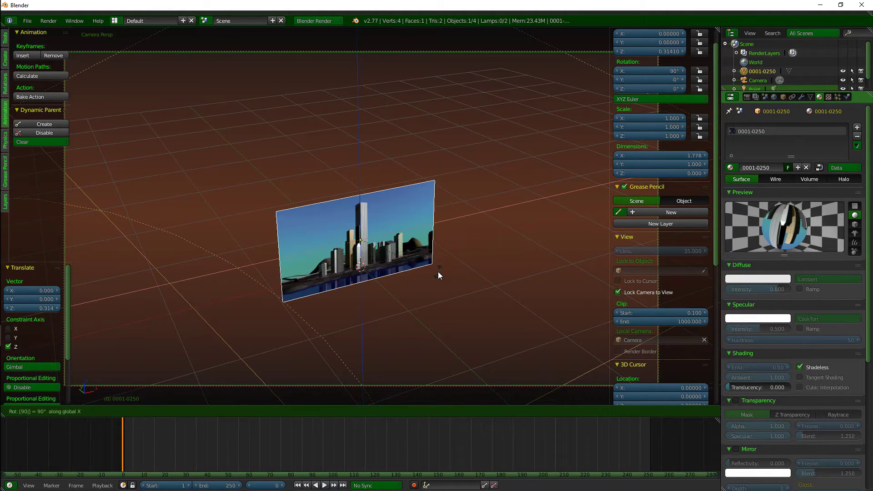
{"action": "key", "text": "Return"}
Move the plane along the Y axis to position it in front of the camera
{"action": "key", "text": "g"}
{"action": "key", "text": "y"}
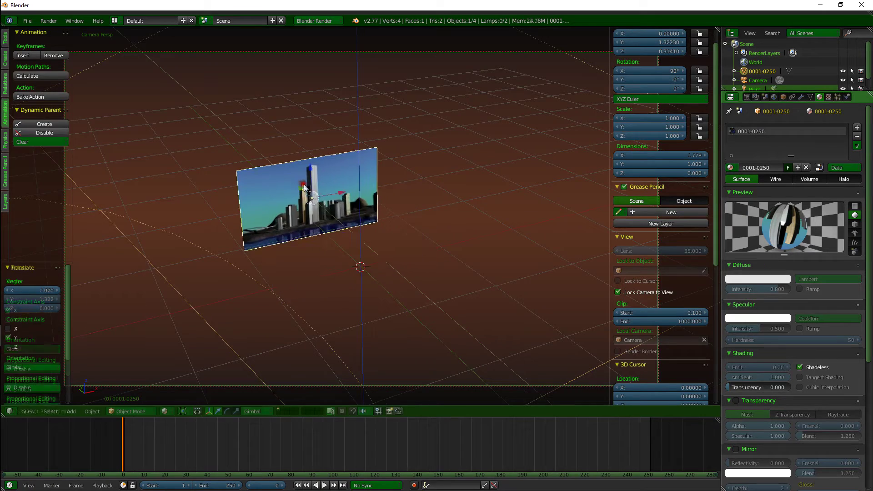
{"action": "left_click", "coordinate": [318, 192]}
{"action": "middle_click_drag", "start_coordinate": [317, 192], "coordinate": [323, 196]}
{"action": "key", "text": "g"}
{"action": "key", "text": "y"}
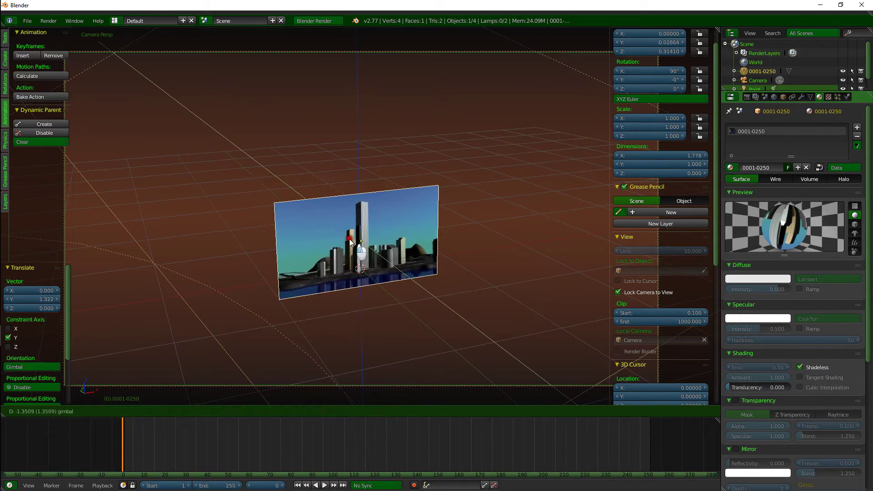
{"action": "left_click", "coordinate": [465, 342]}
Scale the plane to 1.890 and scrub the timeline to check the video
{"action": "key", "text": "s"}
{"action": "left_click", "coordinate": [511, 376]}
{"action": "middle_click_drag", "start_coordinate": [510, 376], "coordinate": [441, 275]}
{"action": "scroll", "coordinate": [439, 273], "scroll_direction": "up", "scroll_amount": 2}
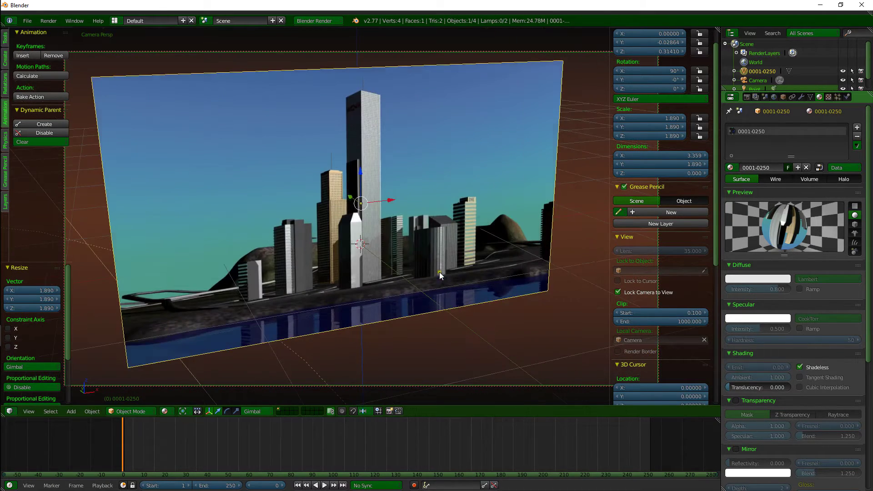
{"action": "left_click", "coordinate": [156, 446]}
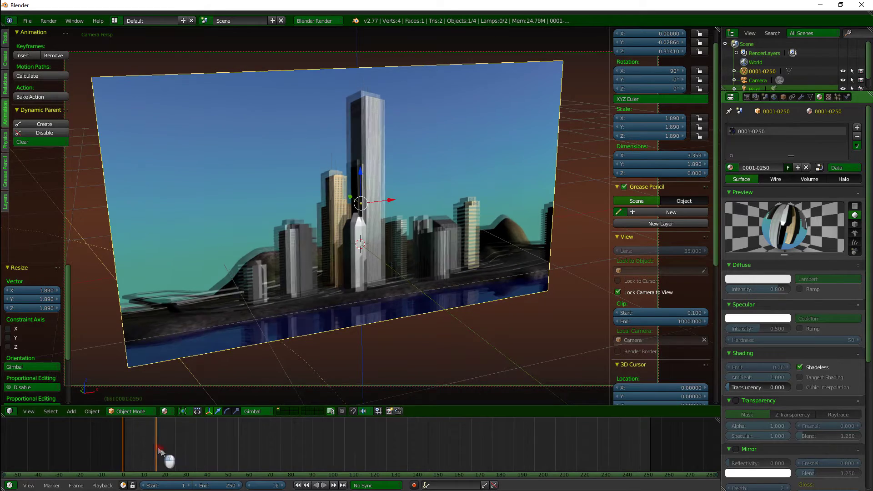
{"action": "left_click_drag", "start_coordinate": [160, 450], "coordinate": [123, 452]}
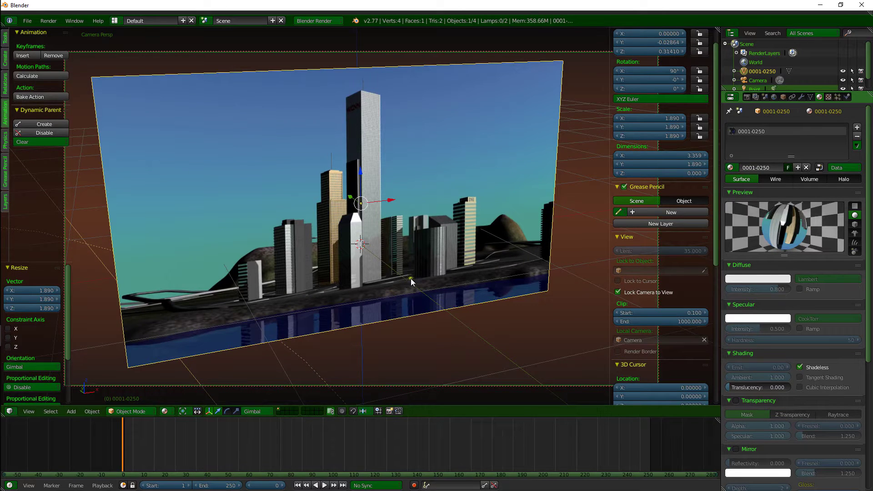
Show the plane's movie texture settings and scrub frames to preview the clip
{"action": "left_click", "coordinate": [828, 96]}
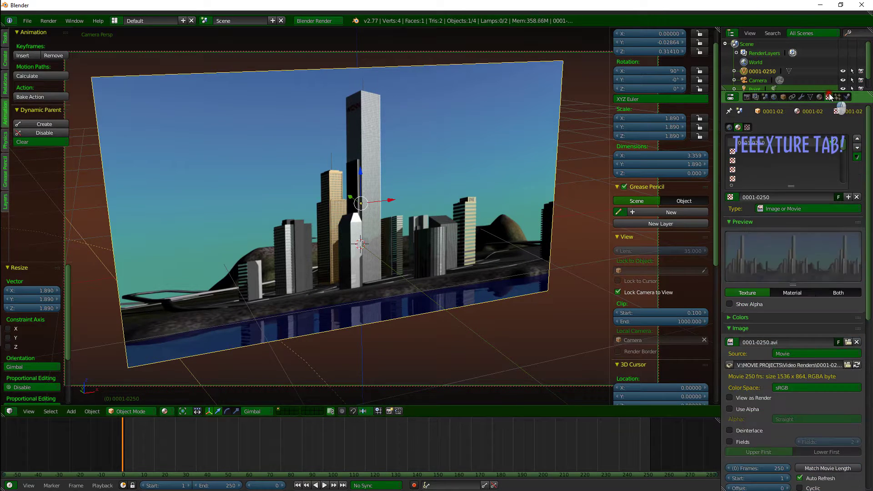
{"action": "scroll", "coordinate": [804, 248], "scroll_direction": "down", "scroll_amount": 5}
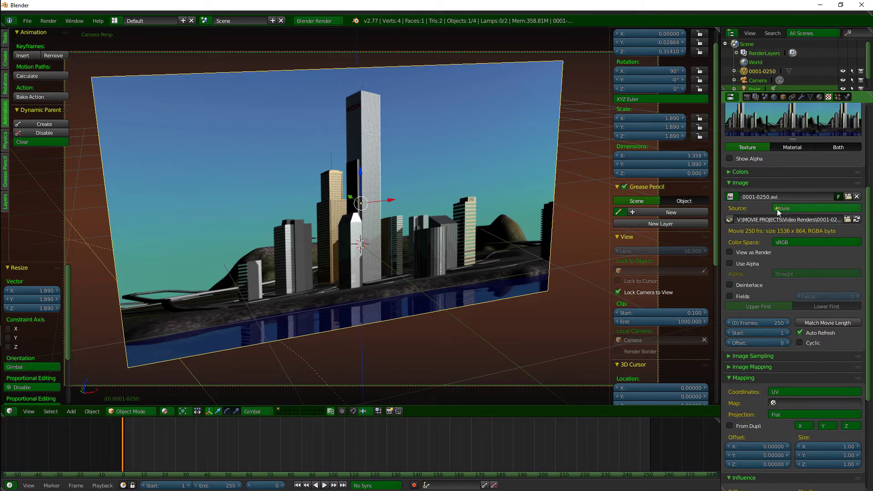
{"action": "scroll", "coordinate": [779, 245], "scroll_direction": "down", "scroll_amount": 3}
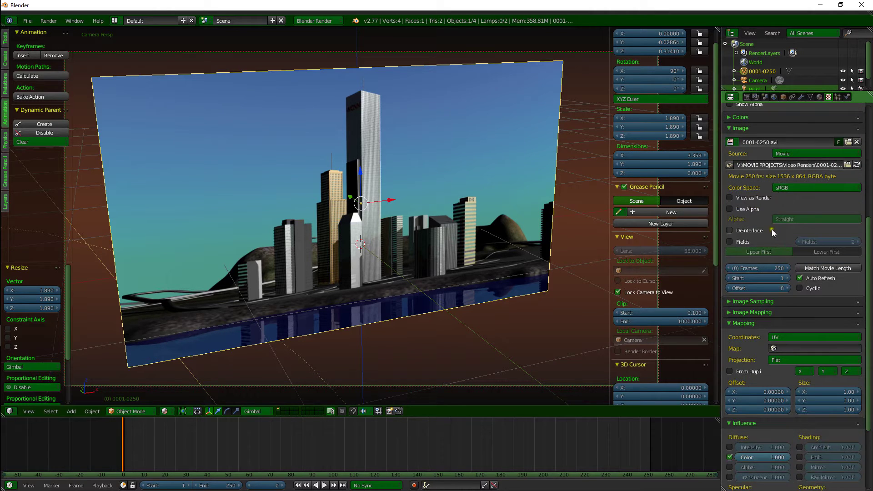
{"action": "scroll", "coordinate": [765, 241], "scroll_direction": "down", "scroll_amount": 2}
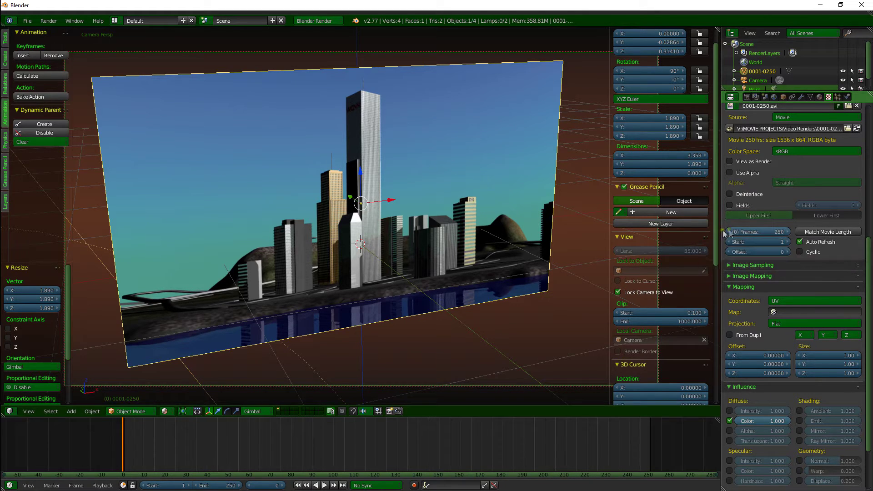
{"action": "left_click", "coordinate": [198, 438]}
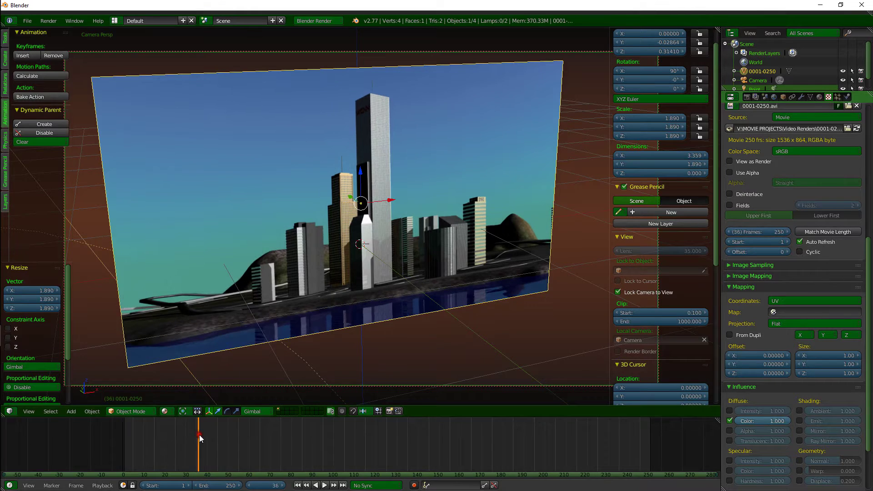
{"action": "left_click_drag", "start_coordinate": [241, 441], "coordinate": [201, 443]}
Test a movie Frames count of 1 and play the animation
{"action": "left_click", "coordinate": [771, 233]}
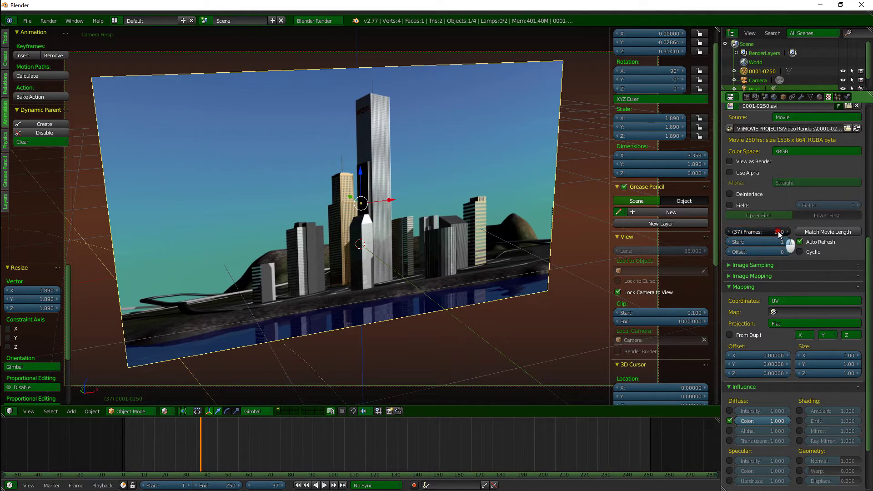
{"action": "type", "text": "1"}
{"action": "key", "text": "Return"}
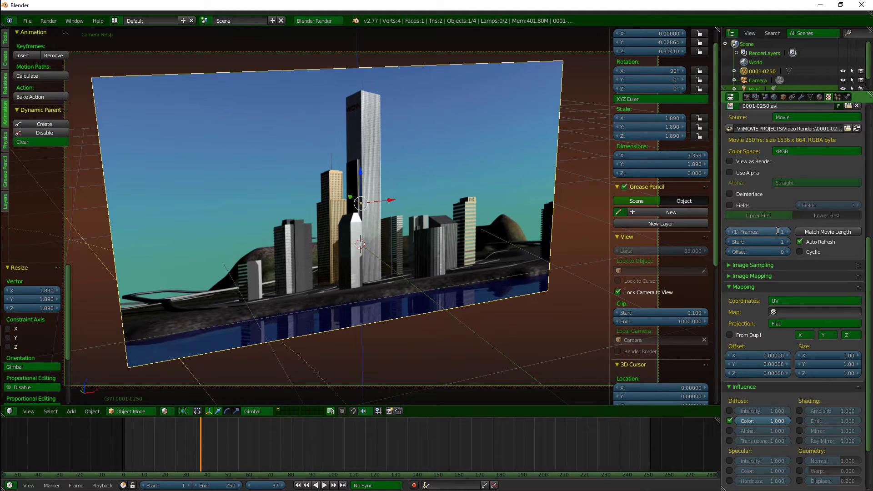
{"action": "key", "text": "alt+a"}
{"action": "mouse_move", "coordinate": [200, 436]}
{"action": "left_mouse_down"}
{"action": "mouse_move", "coordinate": [418, 439]}
{"action": "mouse_move", "coordinate": [163, 449]}
{"action": "mouse_move", "coordinate": [330, 452]}
{"action": "mouse_move", "coordinate": [196, 450]}
{"action": "left_mouse_up"}
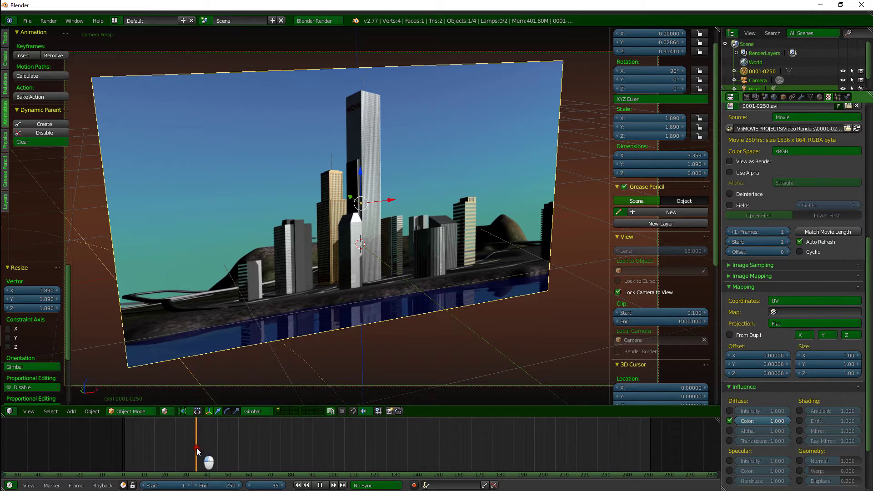
{"action": "key", "text": "alt+a"}
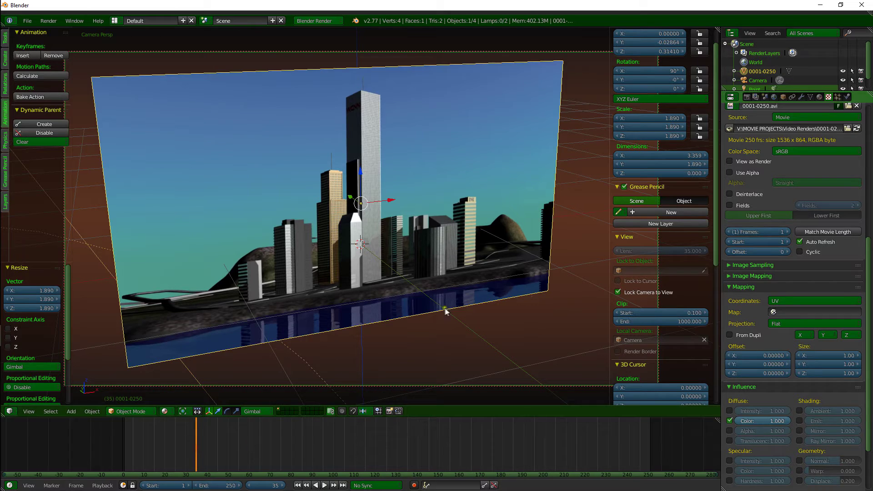
Match Movie Length to restore all 250 frames and replay from frame 0
{"action": "left_click", "coordinate": [833, 231]}
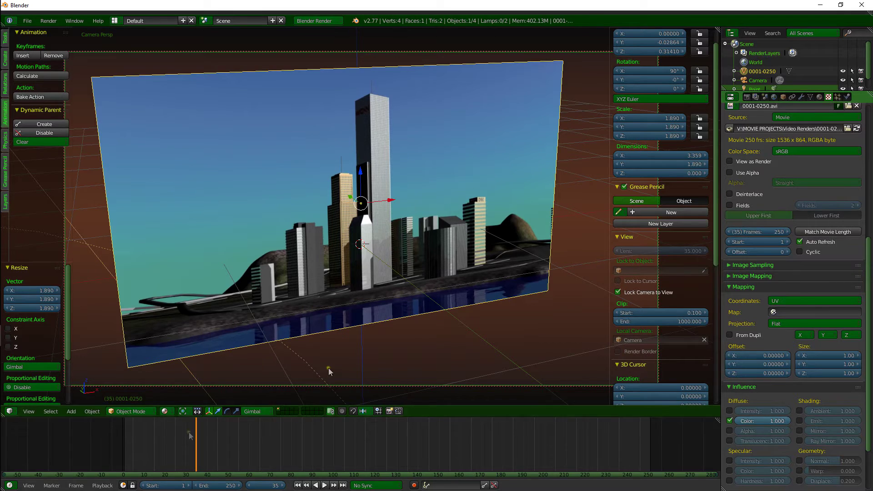
{"action": "key", "text": "alt+a"}
{"action": "left_click", "coordinate": [144, 441]}
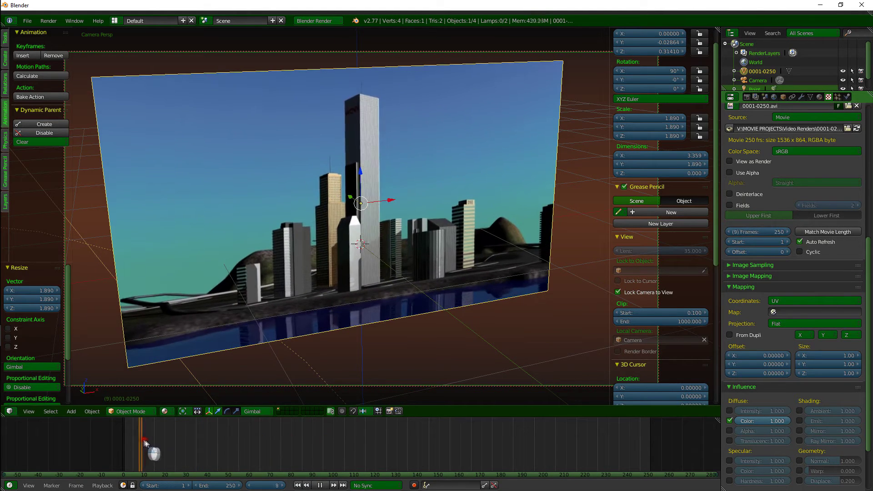
{"action": "key", "text": "alt+a"}
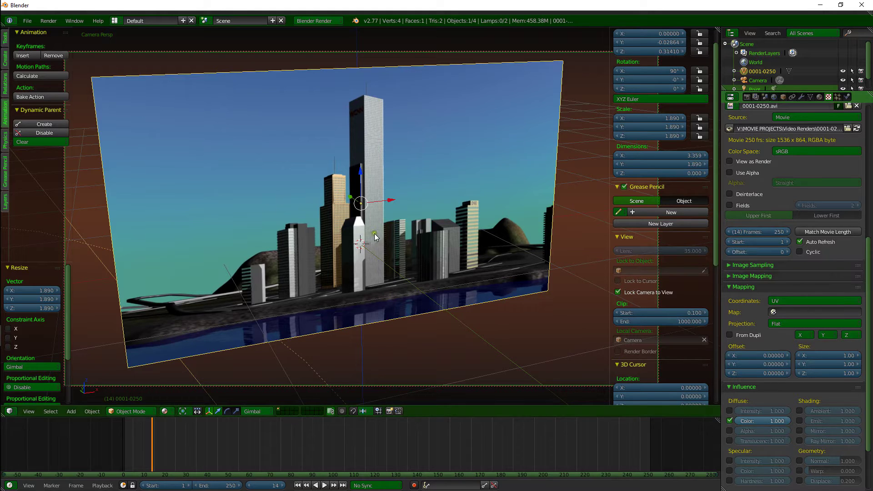
{"action": "middle_click_drag", "start_coordinate": [409, 319], "coordinate": [373, 327]}
{"action": "left_click", "coordinate": [120, 449]}
{"action": "key", "text": "alt+a"}
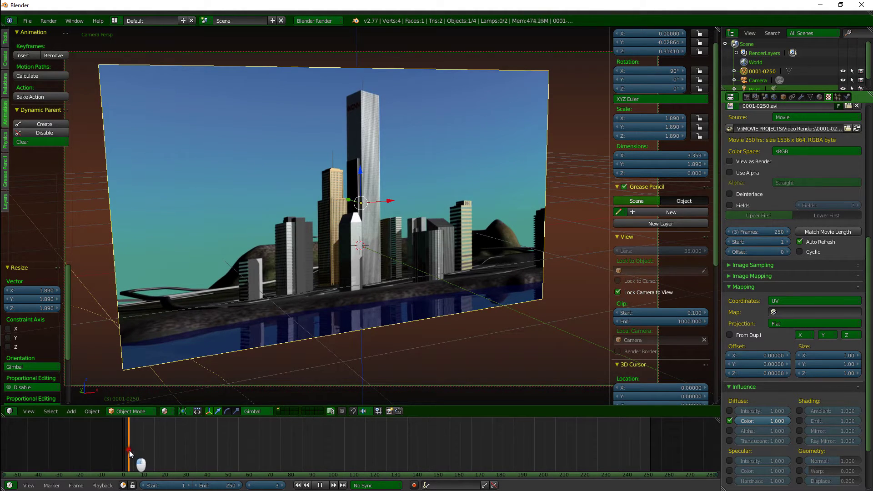
{"action": "key", "text": "alt+a"}
Set the movie Start frame to 40 and play from frame 0 to test it
{"action": "left_click", "coordinate": [192, 461]}
{"action": "double_click", "coordinate": [759, 242]}
{"action": "type", "text": "40"}
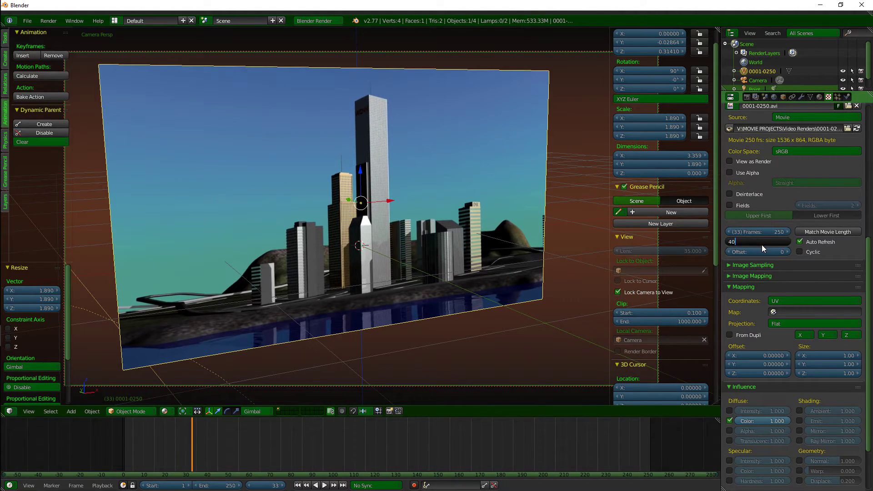
{"action": "key", "text": "Return"}
{"action": "left_click", "coordinate": [105, 446]}
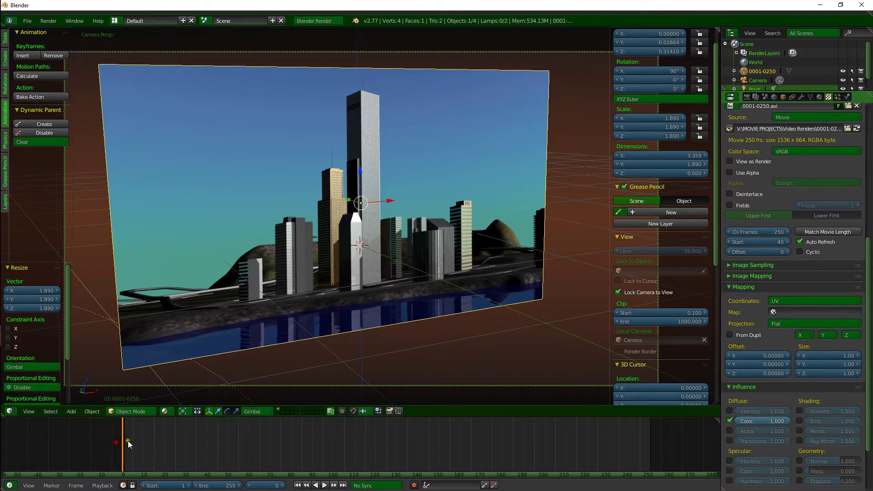
{"action": "key", "text": "alt+a"}
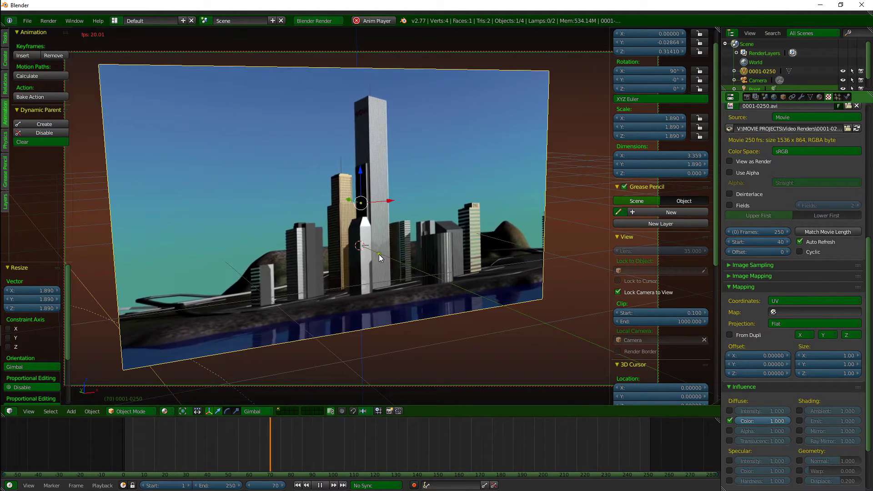
{"action": "key", "text": "Escape"}
Set the Start frame back to 0 and play, stopping around frame 49
{"action": "left_click", "coordinate": [760, 241]}
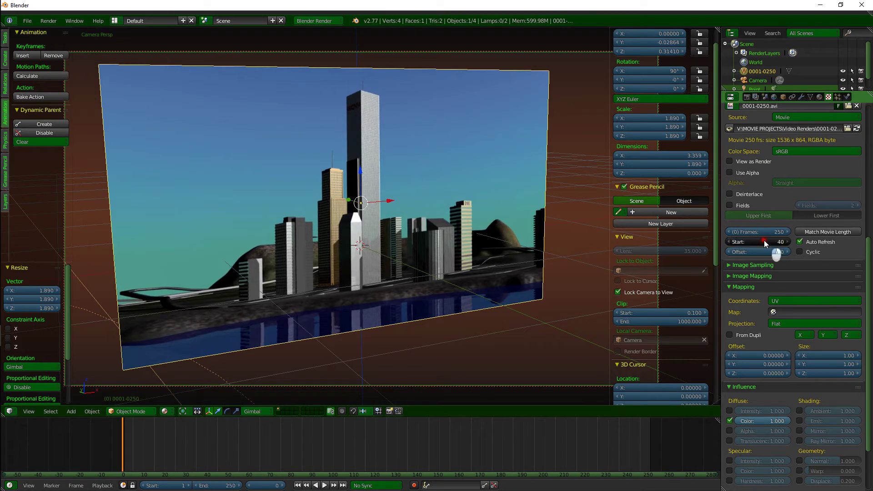
{"action": "type", "text": "0"}
{"action": "key", "text": "Return"}
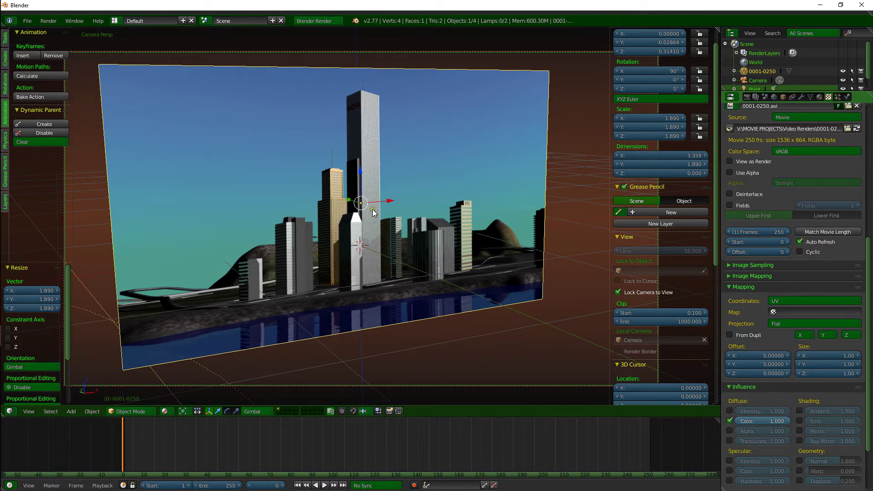
{"action": "middle_click_drag", "start_coordinate": [374, 211], "coordinate": [378, 217]}
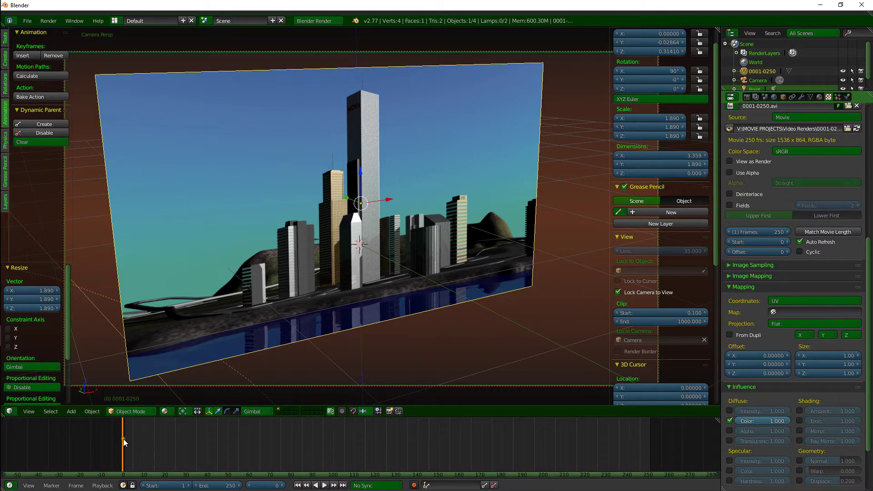
{"action": "key", "text": "alt+a"}
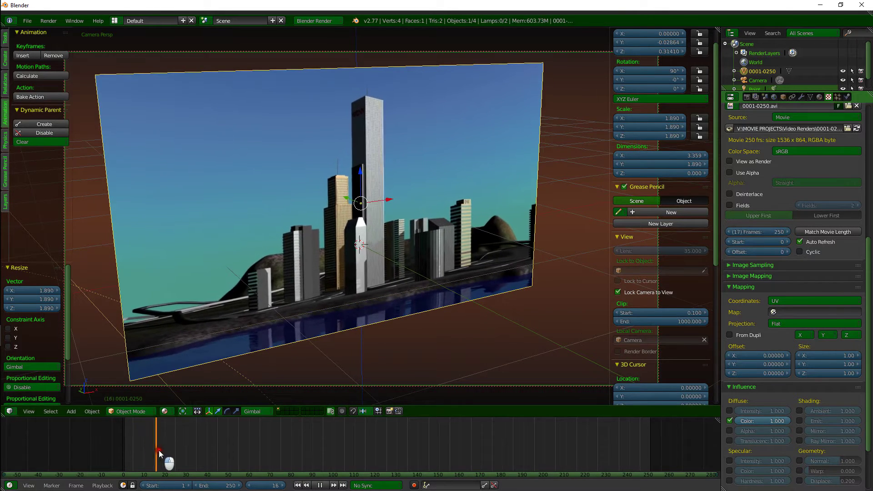
{"action": "key", "text": "alt+a"}
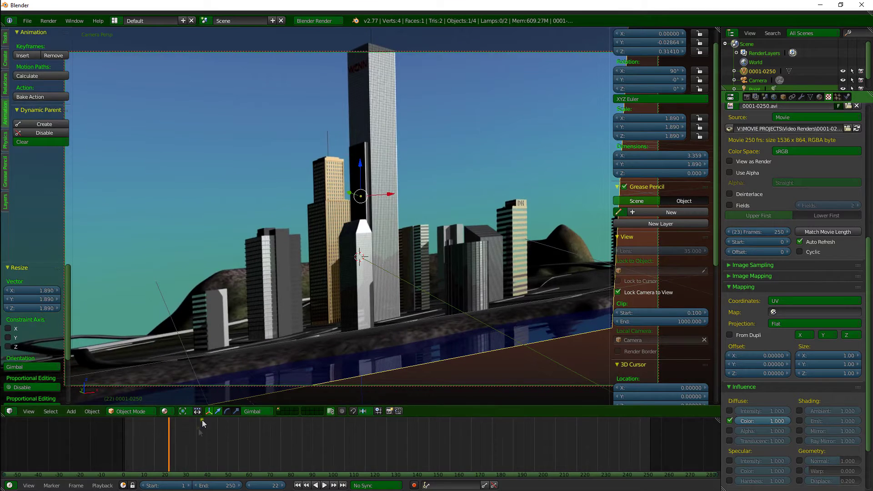
{"action": "key", "text": "alt+a"}
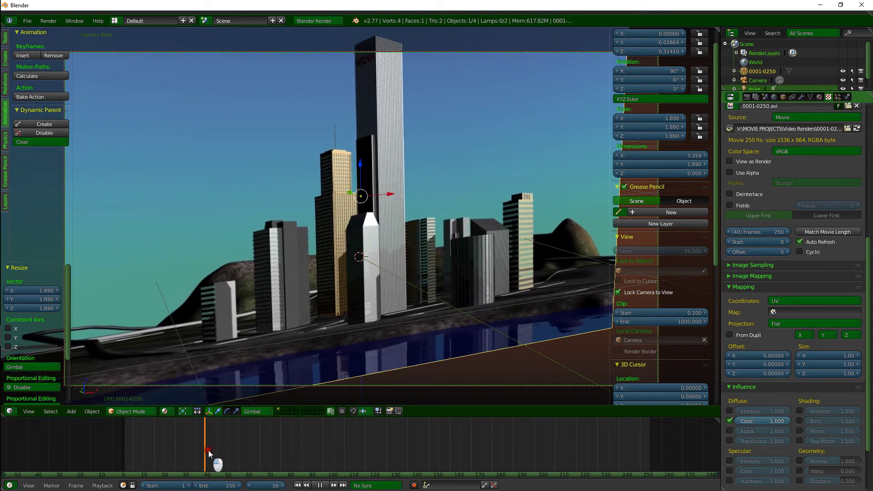
{"action": "mouse_move", "coordinate": [208, 450]}
{"action": "left_mouse_down"}
{"action": "mouse_move", "coordinate": [238, 450]}
{"action": "mouse_move", "coordinate": [225, 452]}
{"action": "left_mouse_up"}
{"action": "key", "text": "alt+a"}
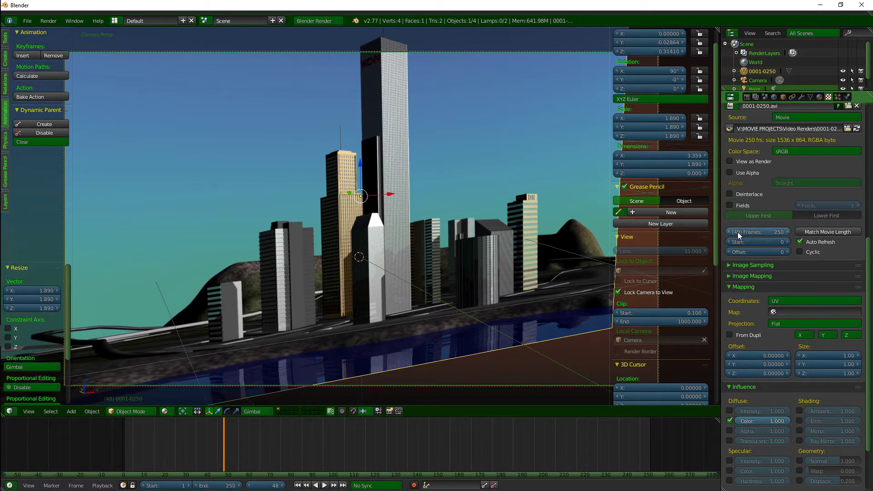
Enter a movie Offset of 49 frames, then play twice from frame 0 to check
{"action": "left_click", "coordinate": [752, 250]}
{"action": "type", "text": "49"}
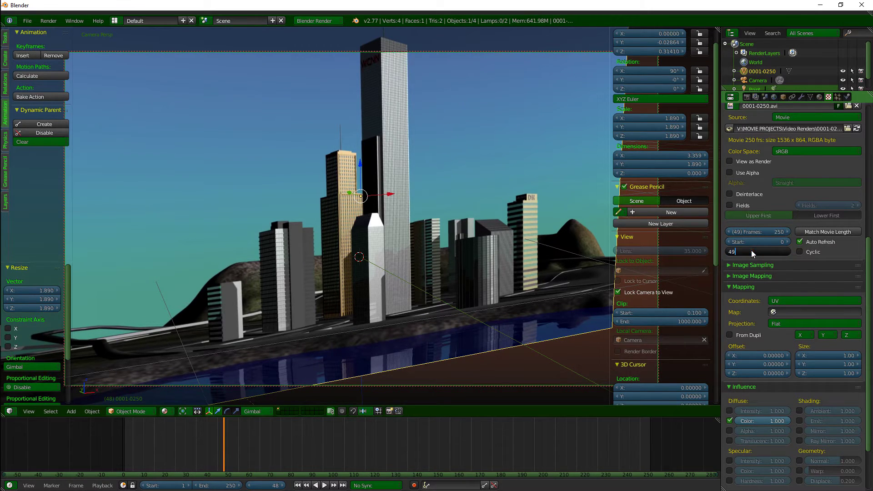
{"action": "key", "text": "Return"}
{"action": "left_click", "coordinate": [123, 445]}
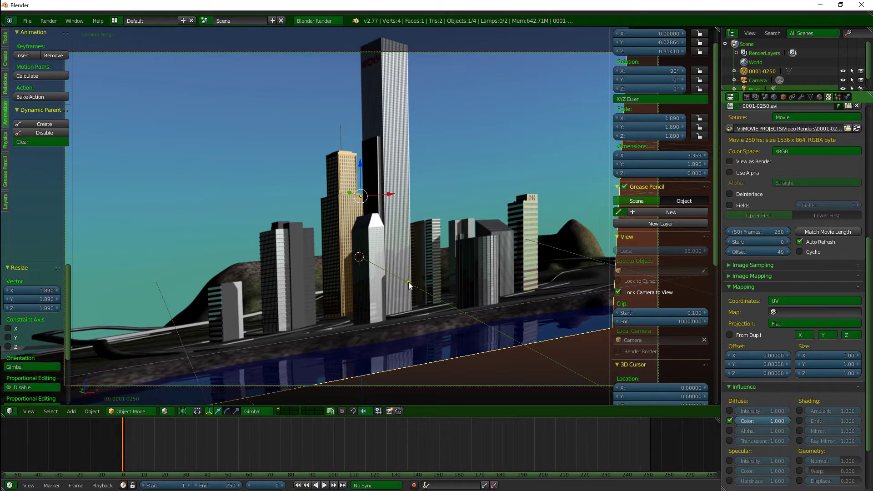
{"action": "key", "text": "alt+a"}
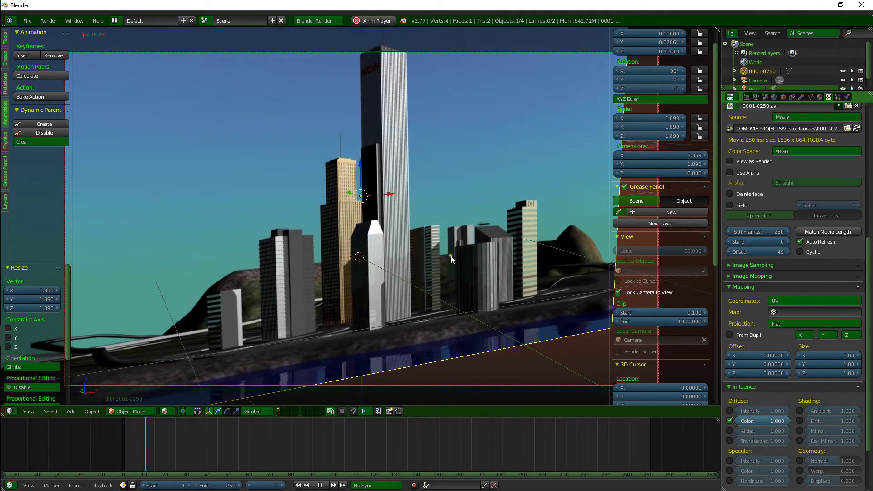
{"action": "key", "text": "Escape"}
{"action": "scroll", "coordinate": [305, 276], "scroll_direction": "down", "scroll_amount": 4}
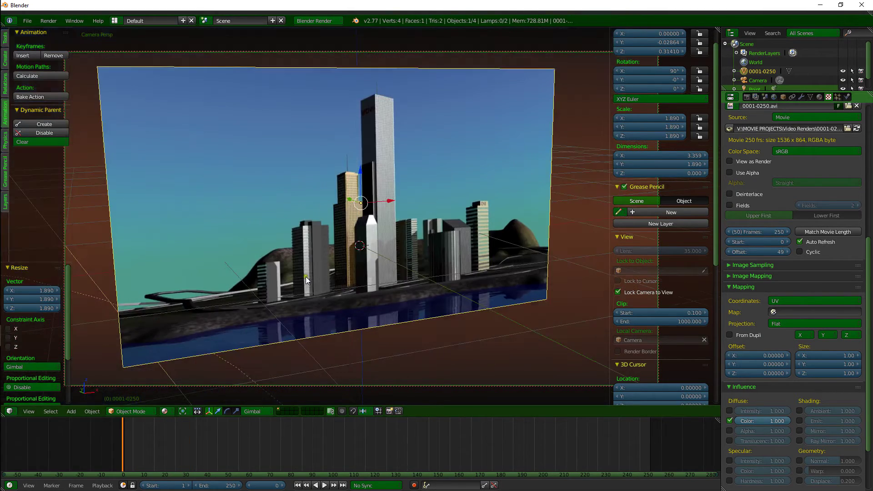
{"action": "middle_click_drag", "start_coordinate": [306, 276], "coordinate": [344, 271]}
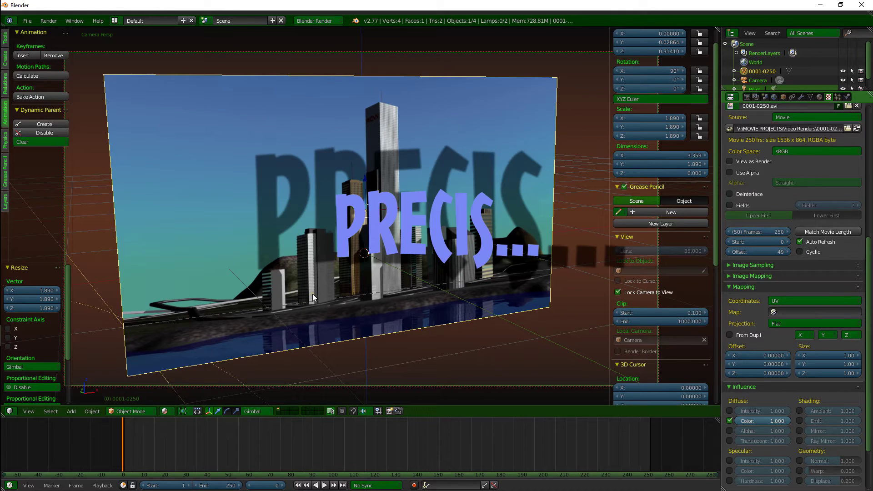
{"action": "key", "text": "alt+a"}
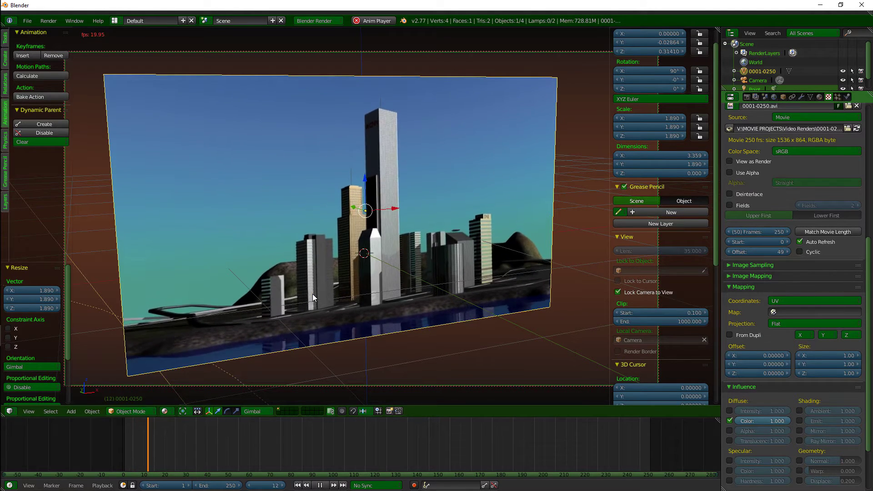
{"action": "key", "text": "Escape"}
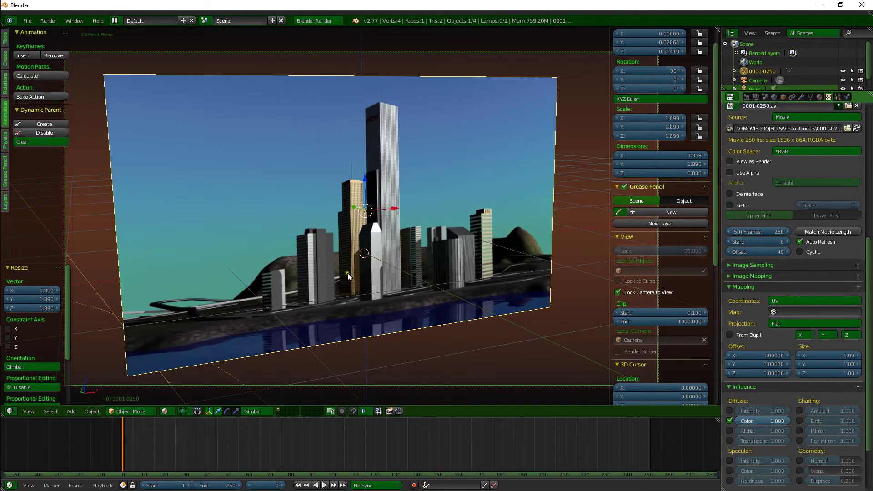
Toggle the movie's auto refresh off and on while scrubbing and playing frames
{"action": "left_click", "coordinate": [799, 241]}
{"action": "left_click_drag", "start_coordinate": [232, 441], "coordinate": [112, 448]}
{"action": "middle_click_drag", "start_coordinate": [389, 241], "coordinate": [392, 245]}
{"action": "left_click_drag", "start_coordinate": [205, 444], "coordinate": [135, 452]}
{"action": "left_click", "coordinate": [799, 242]}
{"action": "key", "text": "alt+a"}
{"action": "key", "text": "Escape"}
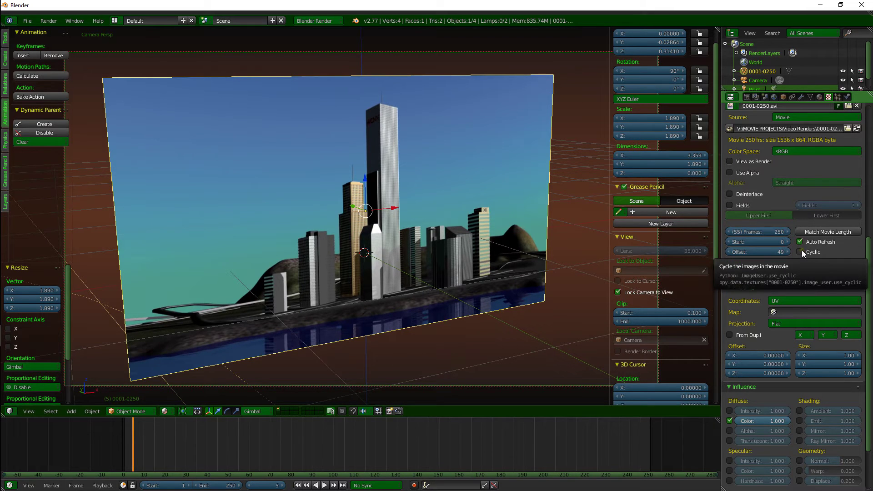
Enable Cyclic on the movie texture and check frames past frame 250
{"action": "left_click_drag", "start_coordinate": [555, 452], "coordinate": [670, 450]}
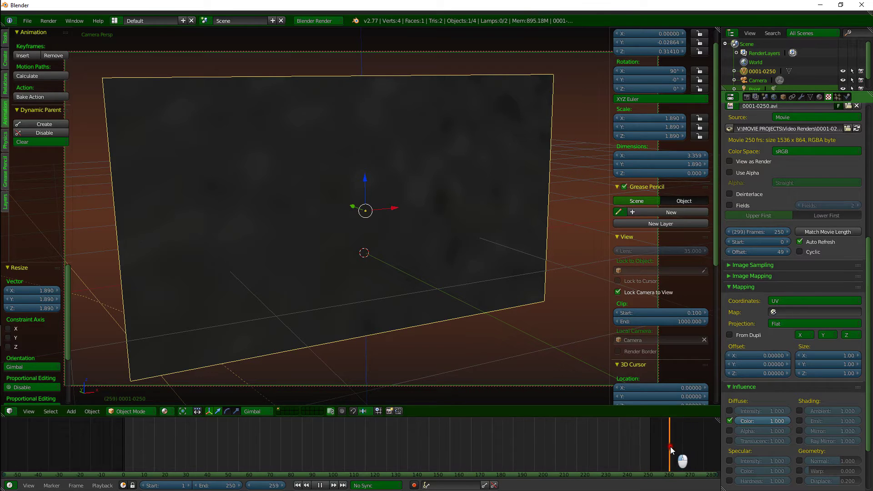
{"action": "left_click", "coordinate": [799, 251]}
{"action": "key", "text": "alt+a"}
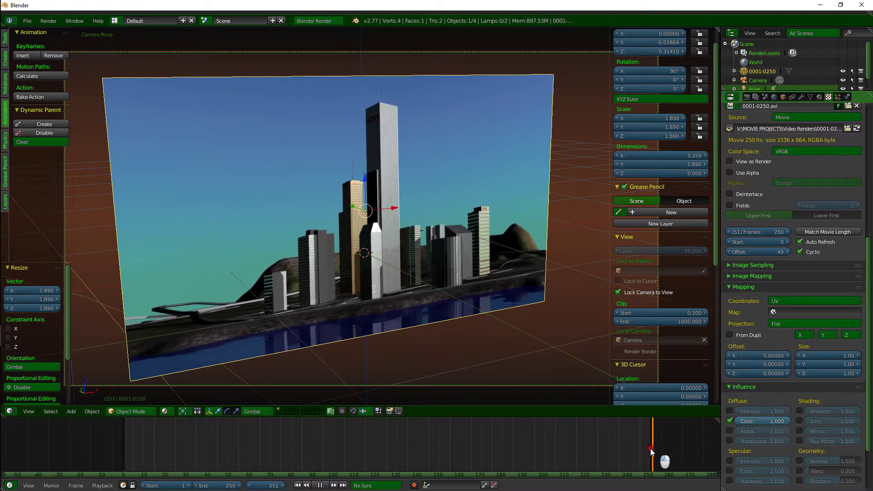
{"action": "mouse_move", "coordinate": [688, 453]}
{"action": "left_mouse_down"}
{"action": "mouse_move", "coordinate": [700, 454]}
{"action": "mouse_move", "coordinate": [595, 452]}
{"action": "mouse_move", "coordinate": [686, 452]}
{"action": "left_mouse_up"}
{"action": "key", "text": "alt+a"}
{"action": "left_click_drag", "start_coordinate": [624, 435], "coordinate": [104, 444]}
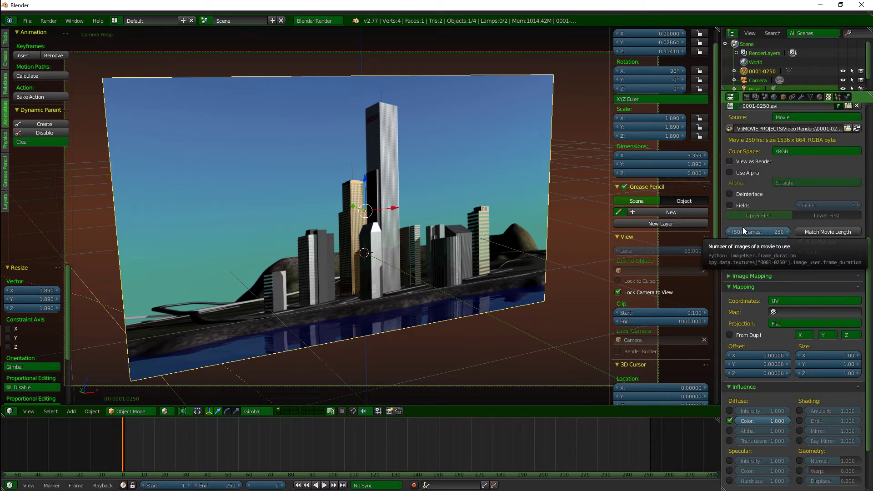
{"action": "scroll", "coordinate": [374, 223], "scroll_direction": "down", "scroll_amount": 5}
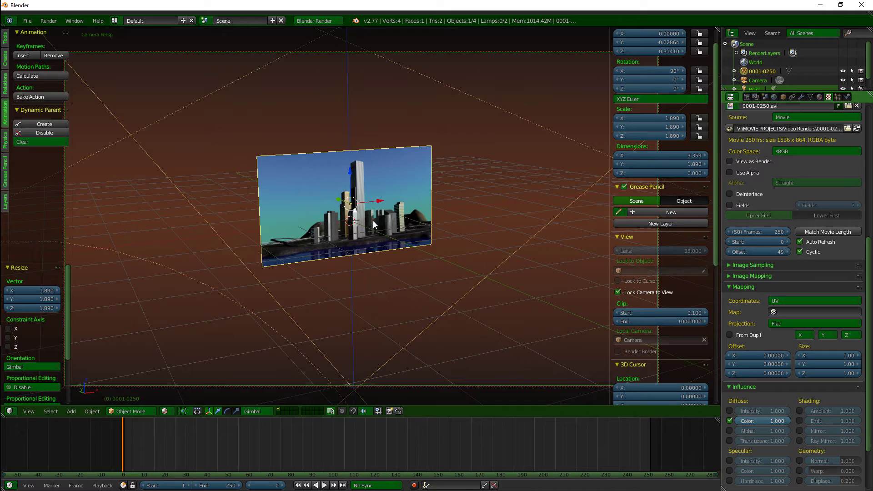
Import 0001-0707.mov as an image plane
{"action": "scroll", "coordinate": [373, 217], "scroll_direction": "up", "scroll_amount": 1}
{"action": "key", "text": "space"}
{"action": "mouse_move", "coordinate": [370, 216]}
{"action": "mouse_move", "coordinate": [436, 217]}
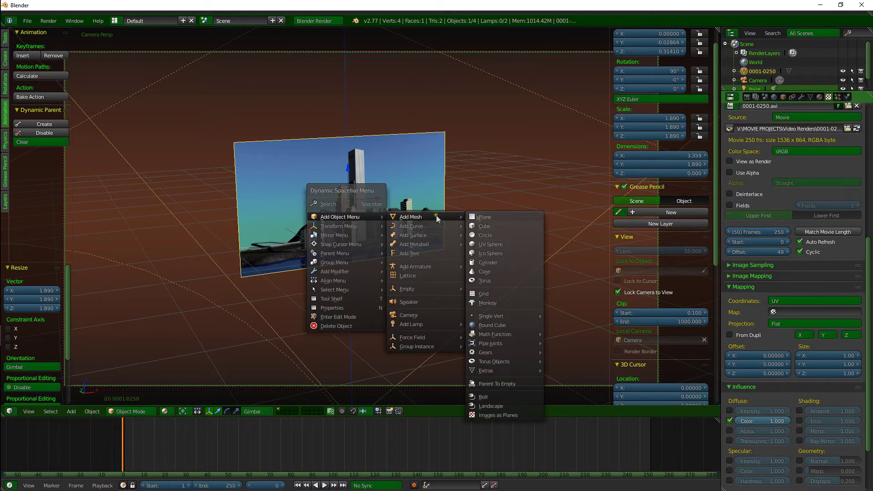
{"action": "left_click", "coordinate": [494, 413]}
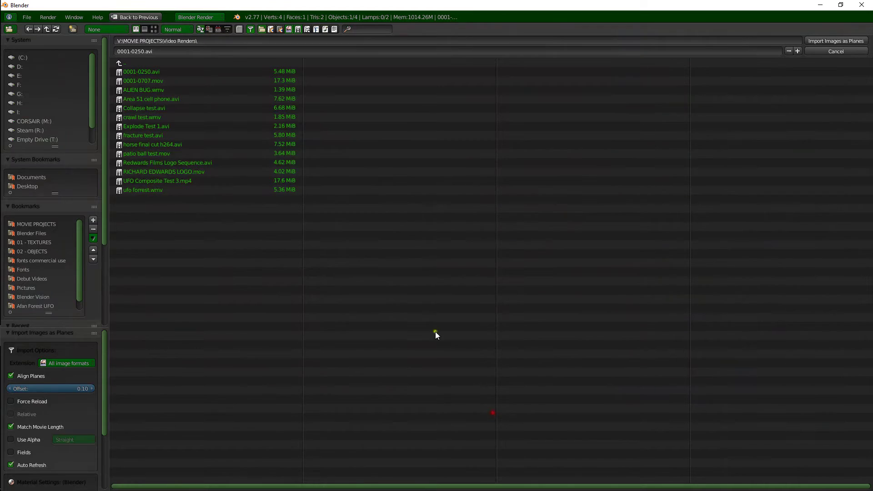
{"action": "double_click", "coordinate": [164, 81]}
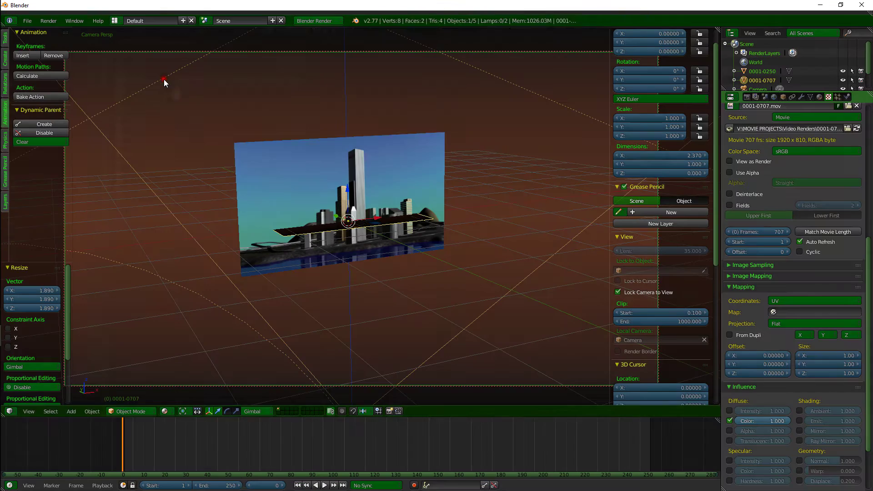
Move the new plane along Y, rotate it 90 degrees about X, and scale it to 1.705
{"action": "key", "text": "g"}
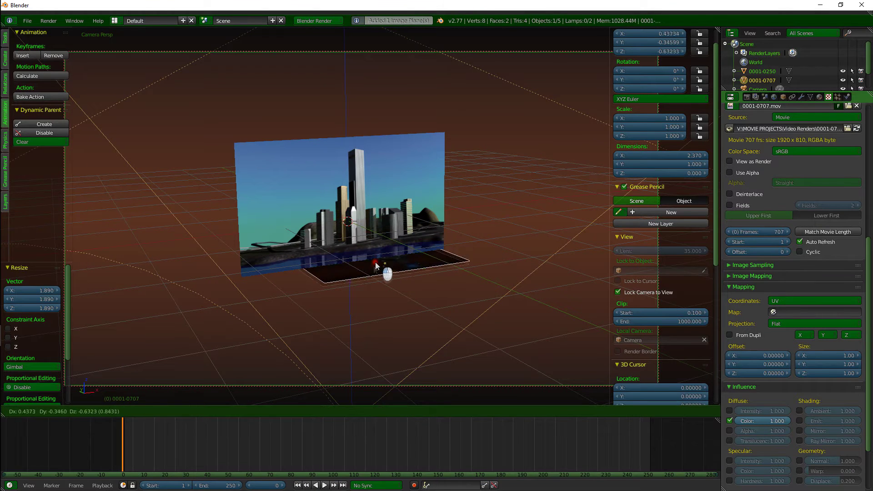
{"action": "right_click", "coordinate": [363, 272]}
{"action": "key", "text": "g"}
{"action": "key", "text": "y"}
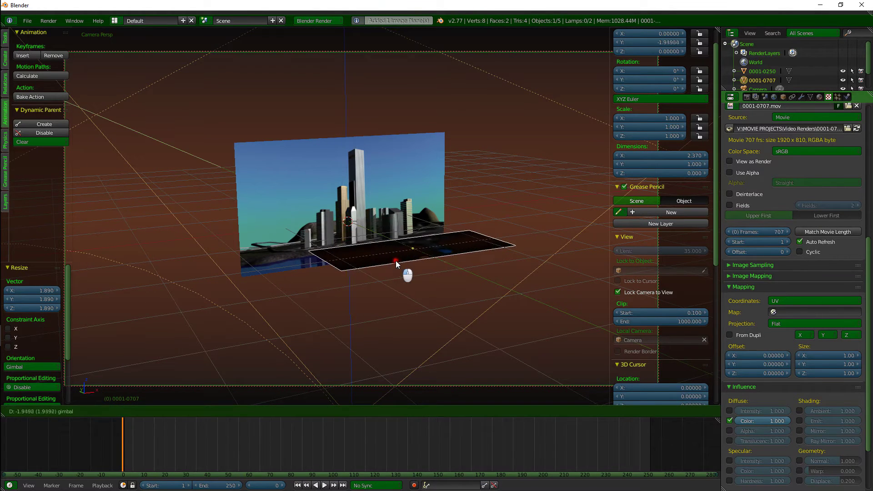
{"action": "left_click", "coordinate": [395, 260]}
{"action": "type", "text": "rx"}
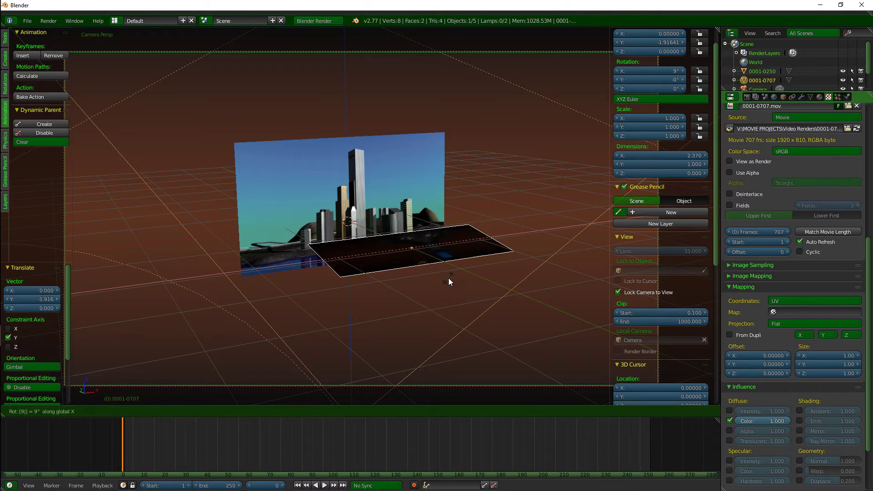
{"action": "type", "text": "90"}
{"action": "key", "text": "Return"}
{"action": "key", "text": "s"}
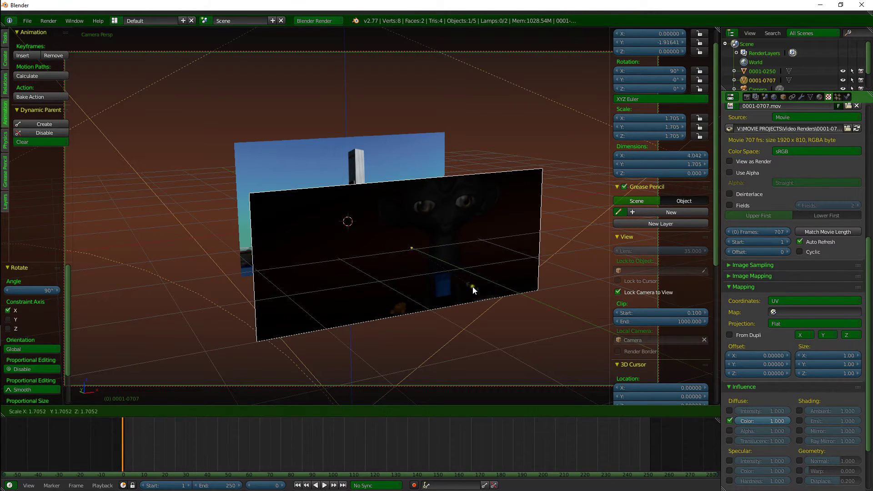
{"action": "left_click", "coordinate": [473, 287]}
Make the 0001-0707 plane's material shadeless and play the animation to check it
{"action": "left_click", "coordinate": [820, 97]}
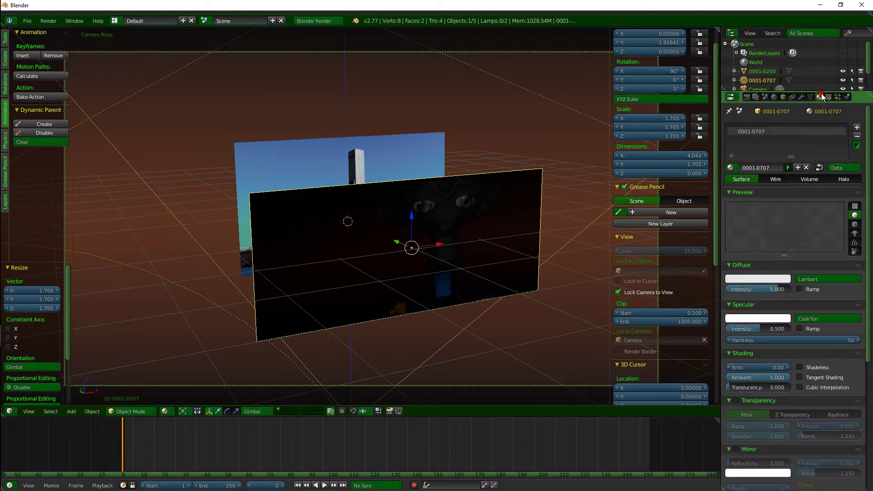
{"action": "left_click", "coordinate": [806, 367]}
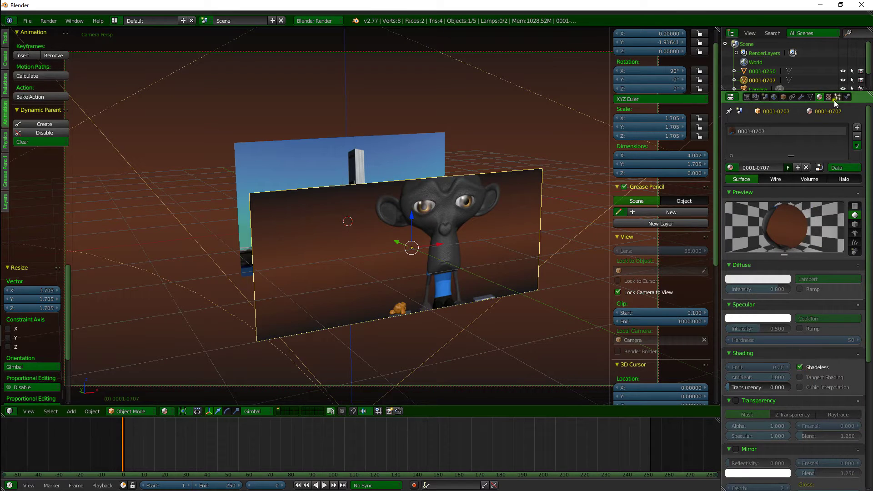
{"action": "left_click", "coordinate": [828, 97]}
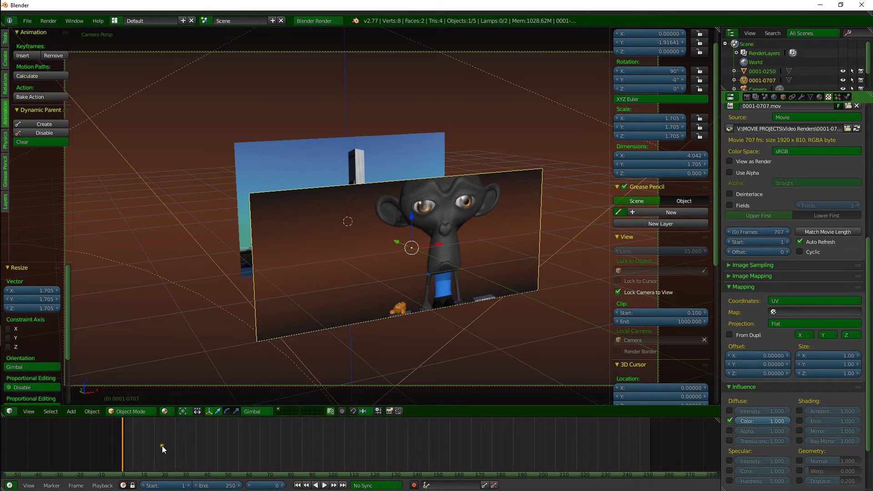
{"action": "key", "text": "alt+a"}
{"action": "left_click_drag", "start_coordinate": [335, 455], "coordinate": [121, 454]}
{"action": "key", "text": "alt+a"}
Move the 0001-0707 plane along Y, then left of the city plane, and rewind to frame 0
{"action": "key", "text": "g"}
{"action": "key", "text": "y"}
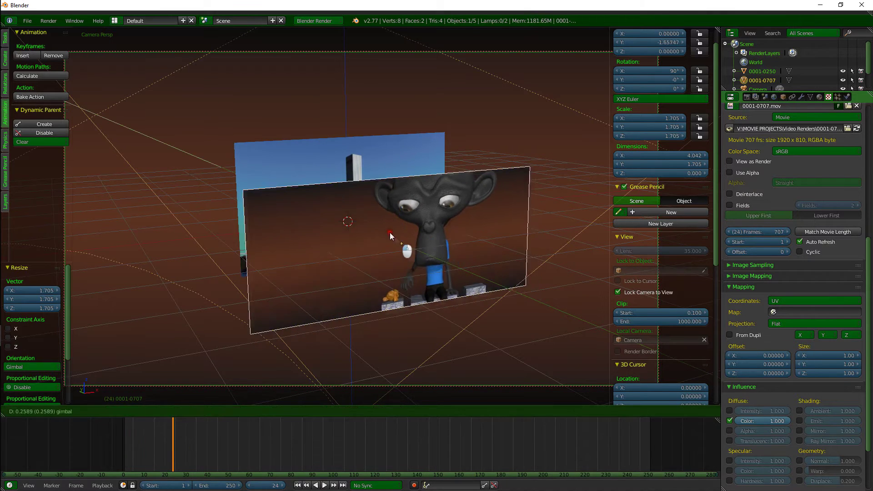
{"action": "left_click", "coordinate": [344, 209]}
{"action": "key", "text": "g"}
{"action": "key", "text": "x"}
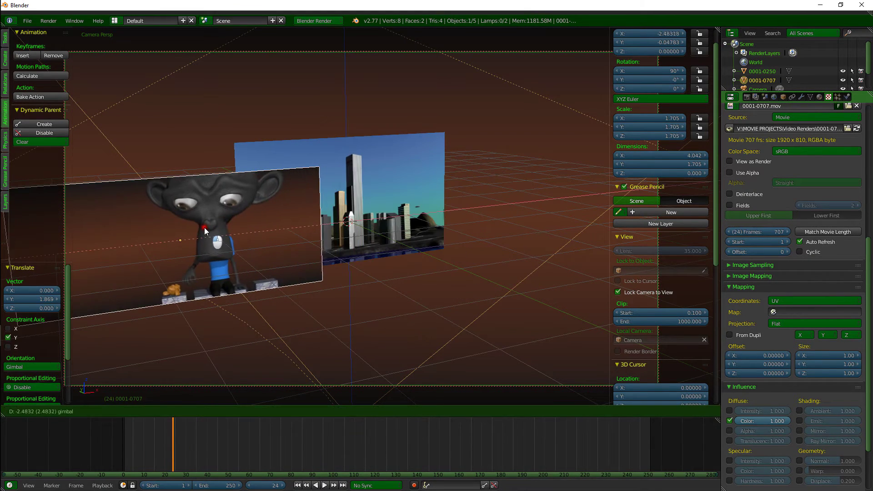
{"action": "left_click", "coordinate": [203, 228]}
{"action": "left_click_drag", "start_coordinate": [174, 449], "coordinate": [81, 444]}
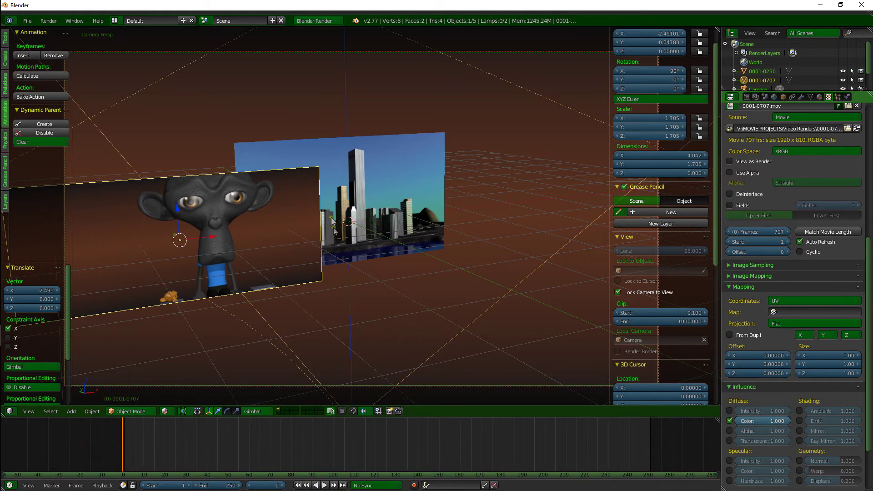
Import ALIEN BUG.wmv as an image plane
{"action": "key", "text": "space"}
{"action": "mouse_move", "coordinate": [317, 184]}
{"action": "mouse_move", "coordinate": [353, 185]}
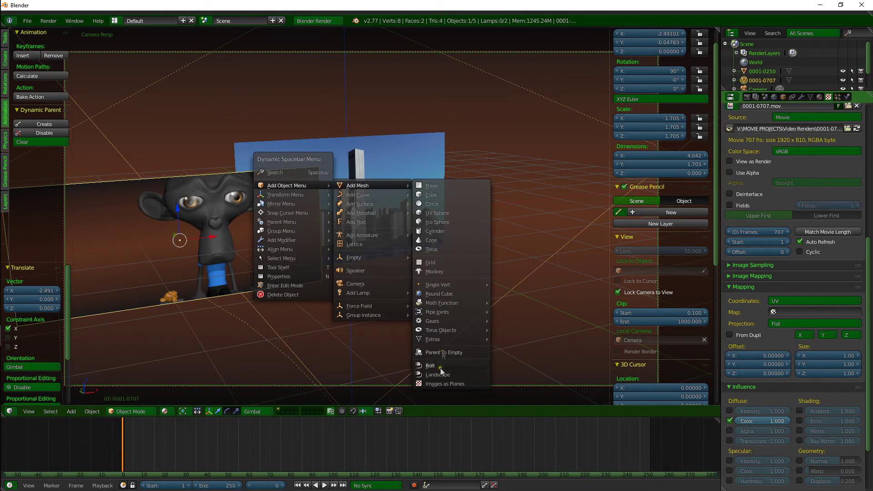
{"action": "left_click", "coordinate": [443, 384]}
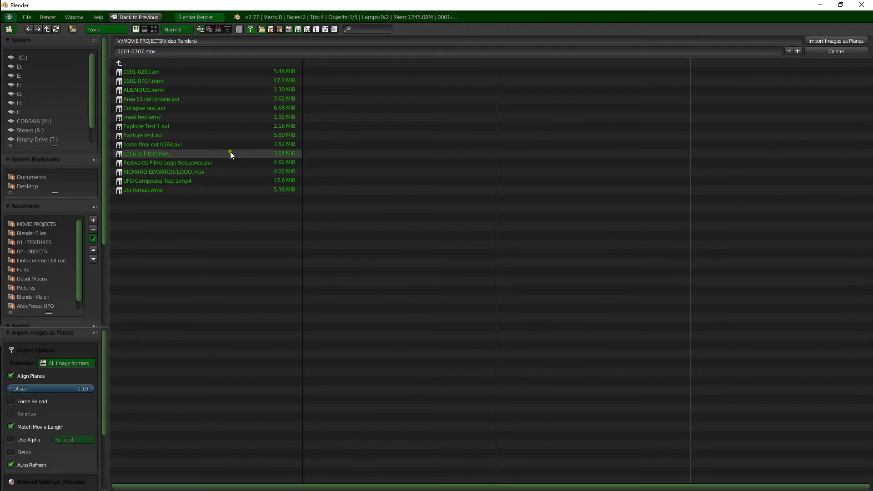
{"action": "double_click", "coordinate": [157, 90]}
Move the ALIEN BUG plane along Y and stand it upright with a 90° X rotation
{"action": "key", "text": "g"}
{"action": "key", "text": "y"}
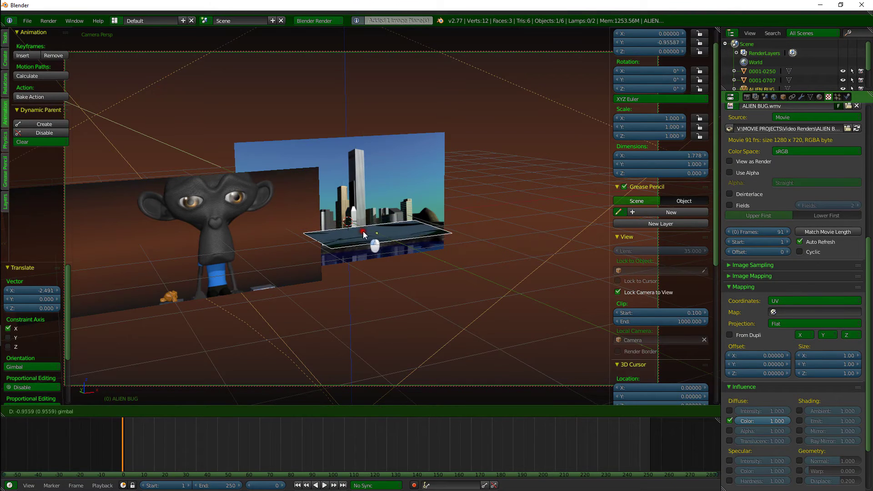
{"action": "left_click", "coordinate": [365, 231]}
{"action": "type", "text": "rx90"}
{"action": "key", "text": "Return"}
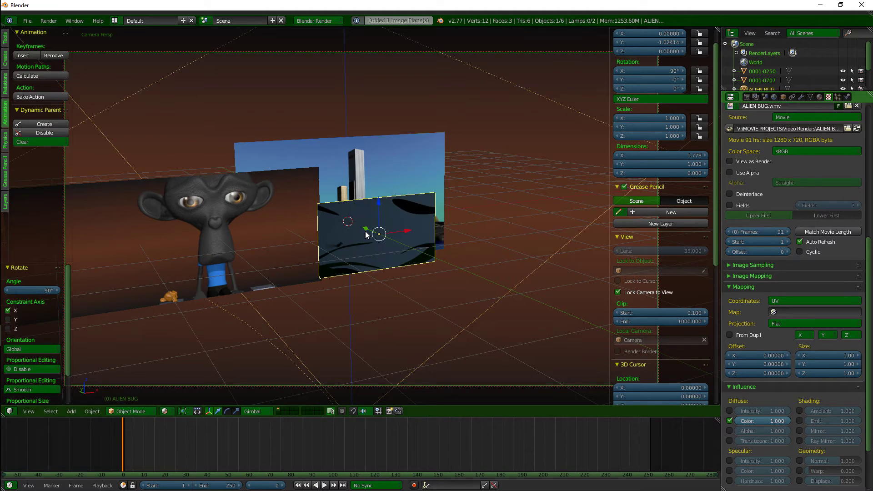
Make the ALIEN BUG material shadeless and move the plane right of the city plane
{"action": "left_click", "coordinate": [820, 97]}
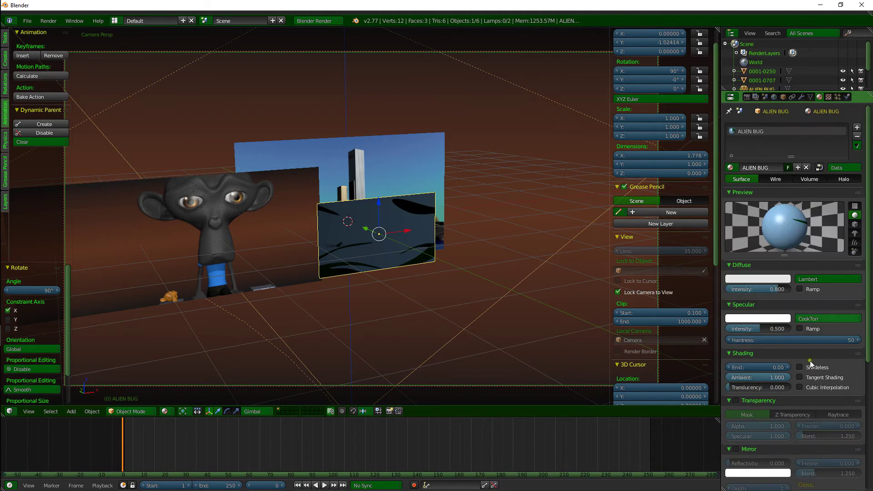
{"action": "left_click", "coordinate": [804, 367]}
{"action": "left_click", "coordinate": [830, 97]}
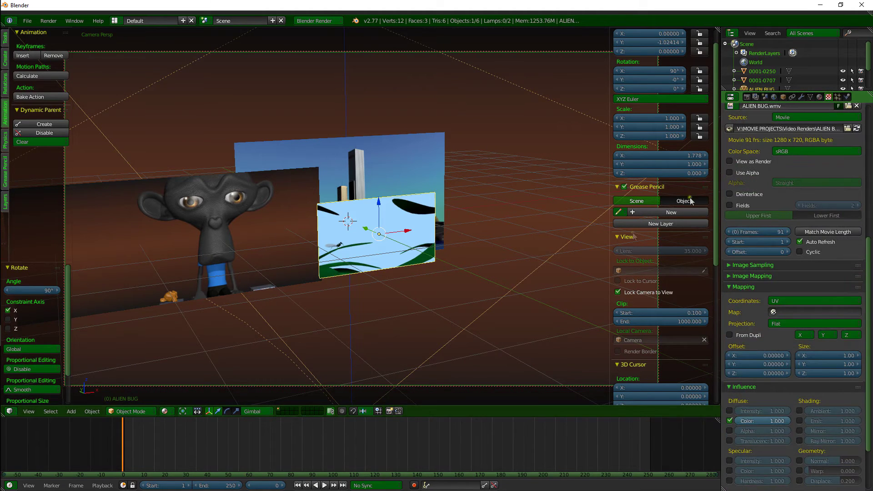
{"action": "key", "text": "g"}
{"action": "key", "text": "x"}
{"action": "key", "text": "x"}
{"action": "left_click", "coordinate": [515, 218]}
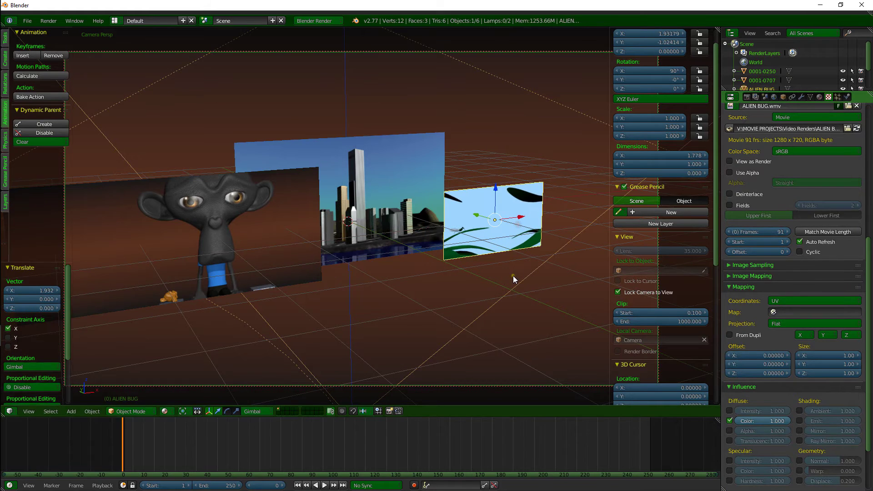
Play the animation with everything deselected to view all clips
{"action": "key", "text": "alt+a"}
{"action": "key", "text": "a"}
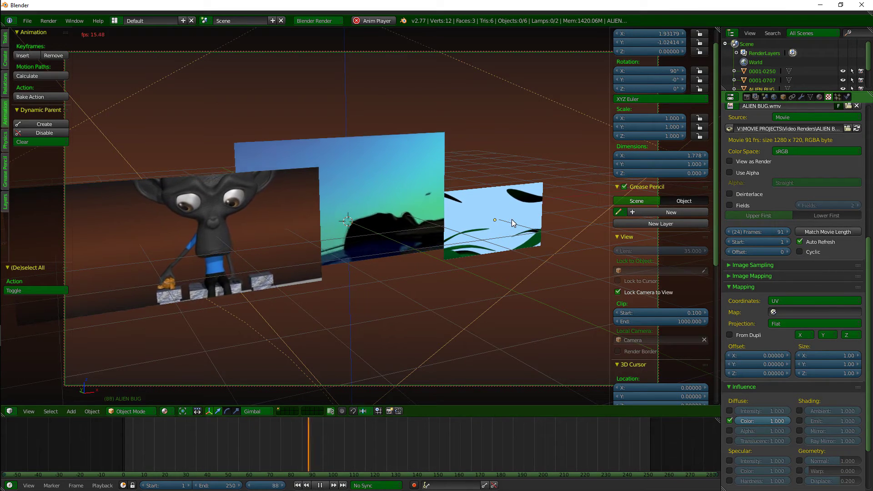
{"action": "key", "text": "alt+a"}
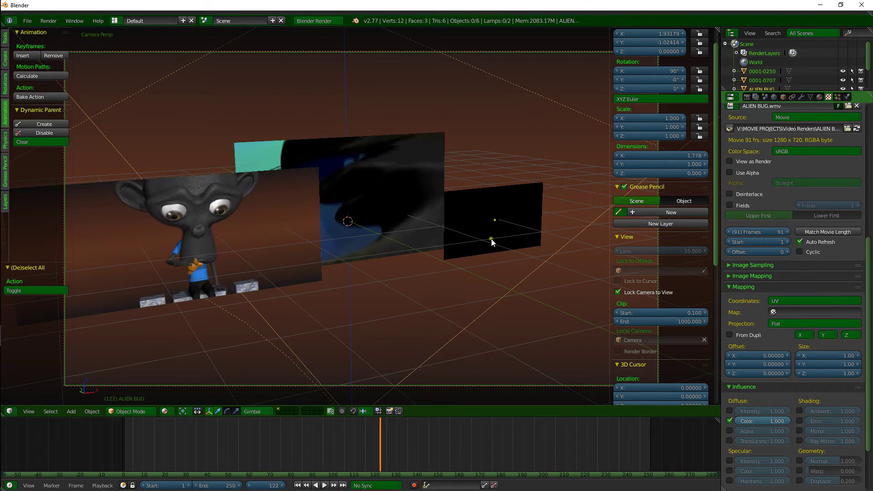
Turn on Cyclic for the ALIEN BUG movie texture and rewind to frame 48
{"action": "right_click", "coordinate": [501, 223]}
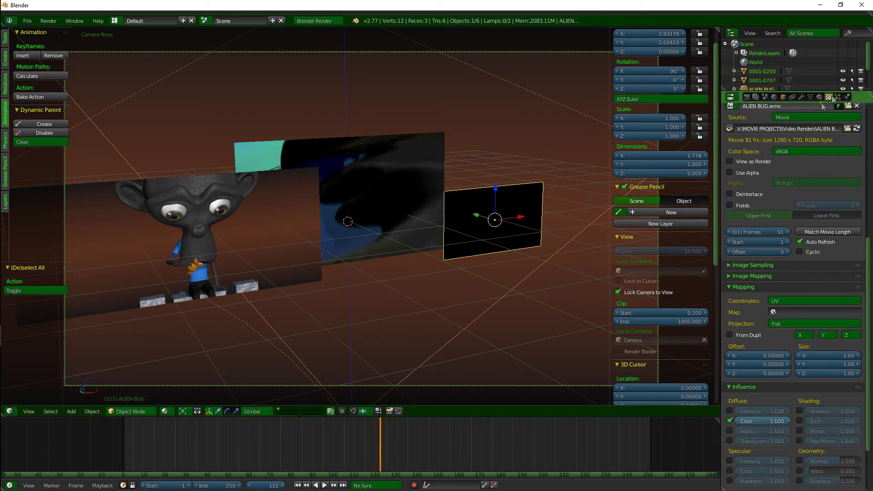
{"action": "left_click", "coordinate": [800, 252]}
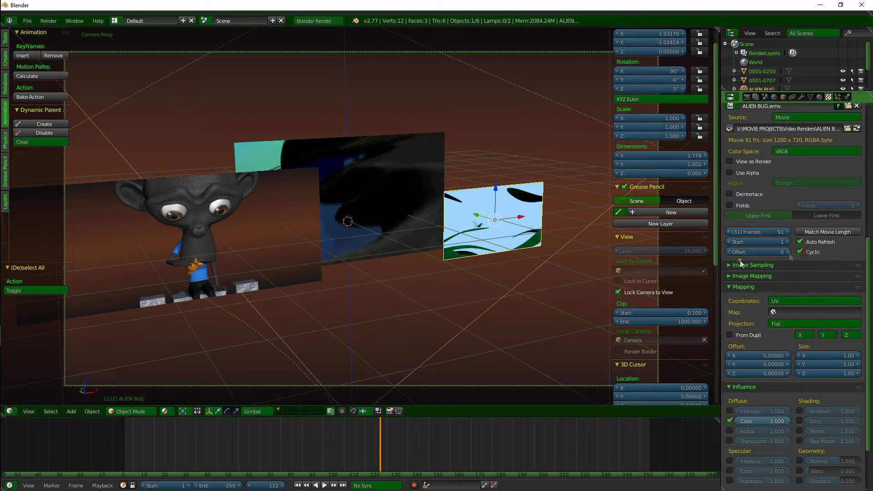
{"action": "left_click", "coordinate": [223, 437]}
Play the looping clips together, then scrub the playhead back to frame 86
{"action": "key", "text": "a"}
{"action": "key", "text": "alt+a"}
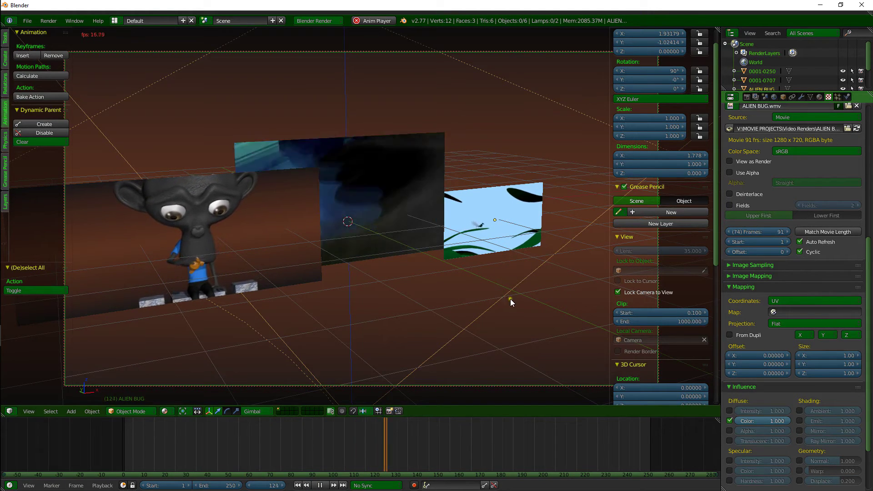
{"action": "key", "text": "Escape"}
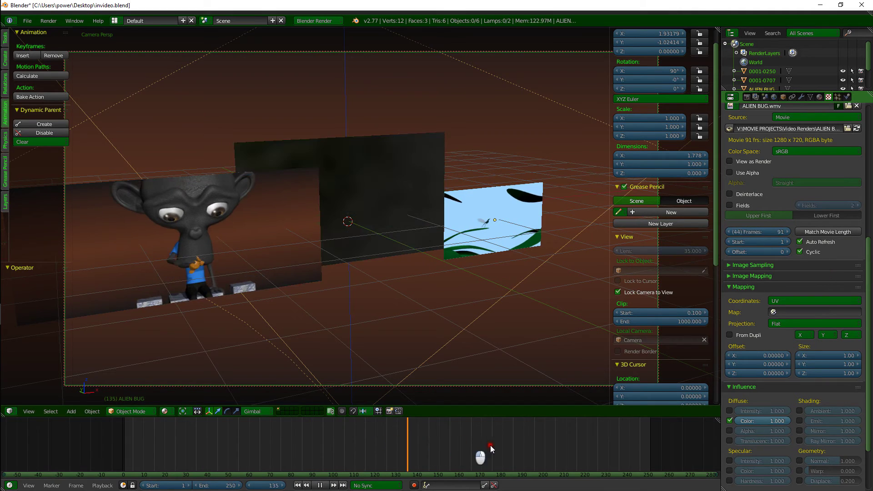
{"action": "left_click_drag", "start_coordinate": [321, 441], "coordinate": [304, 440]}
{"action": "key", "text": "shift+a"}
Import UFO Composite Test 3.mp4 as an image plane
{"action": "key", "text": "space"}
{"action": "mouse_move", "coordinate": [321, 190]}
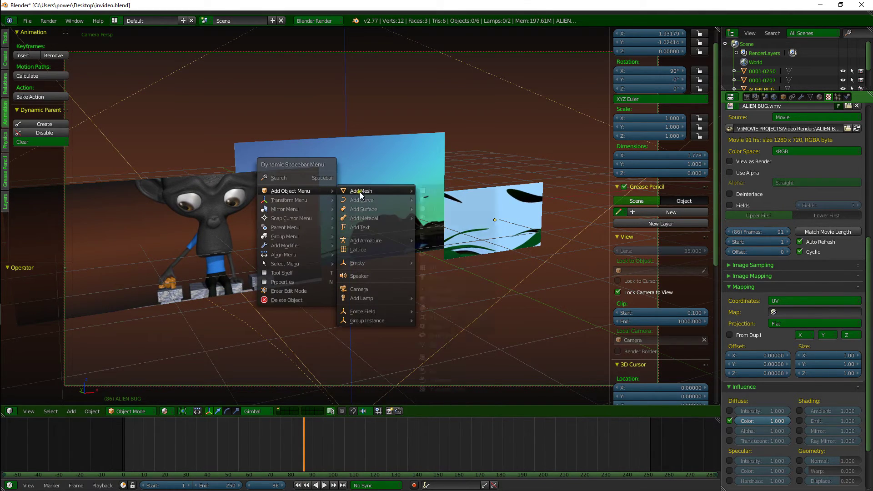
{"action": "mouse_move", "coordinate": [359, 192]}
{"action": "left_click", "coordinate": [443, 389]}
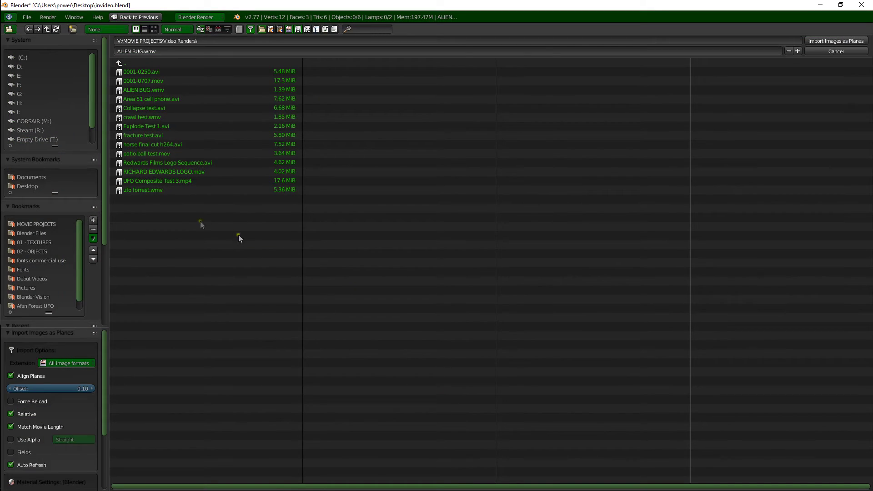
{"action": "left_click", "coordinate": [166, 182]}
{"action": "double_click", "coordinate": [165, 181]}
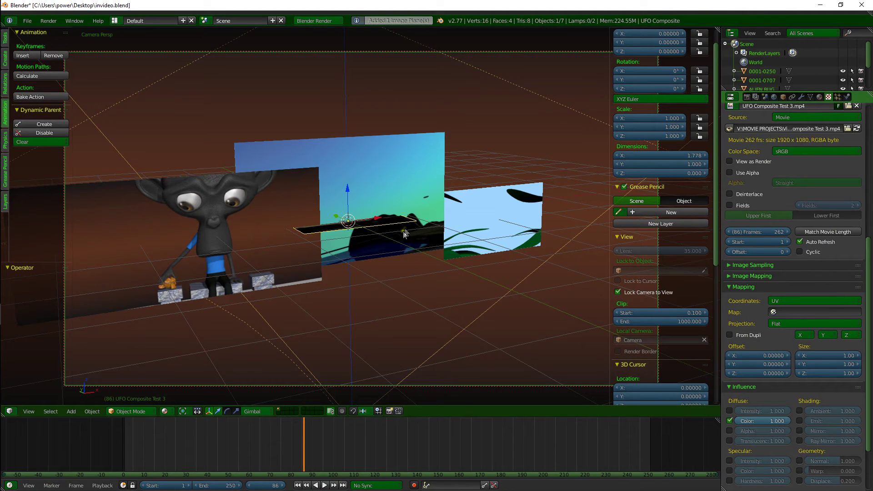
Move the UFO plane back along Y and rotate it 90° about X
{"action": "key", "text": "g"}
{"action": "key", "text": "y"}
{"action": "left_click", "coordinate": [496, 320]}
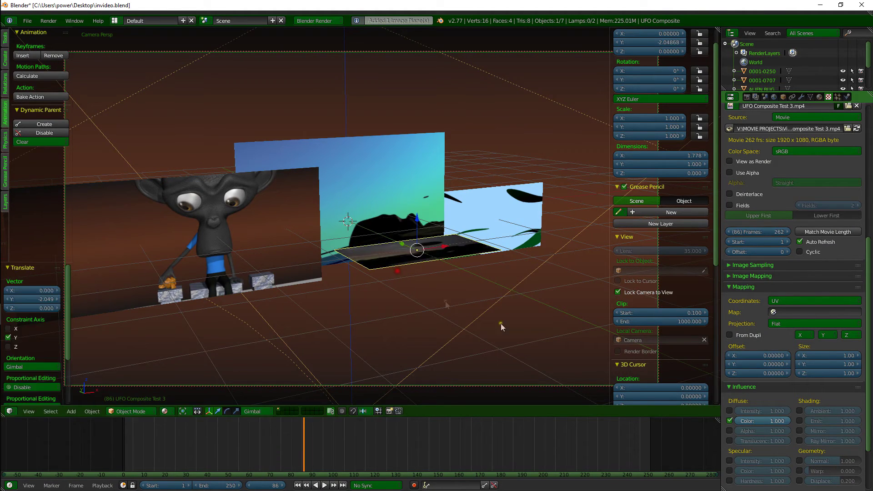
{"action": "type", "text": "rx90"}
{"action": "key", "text": "Return"}
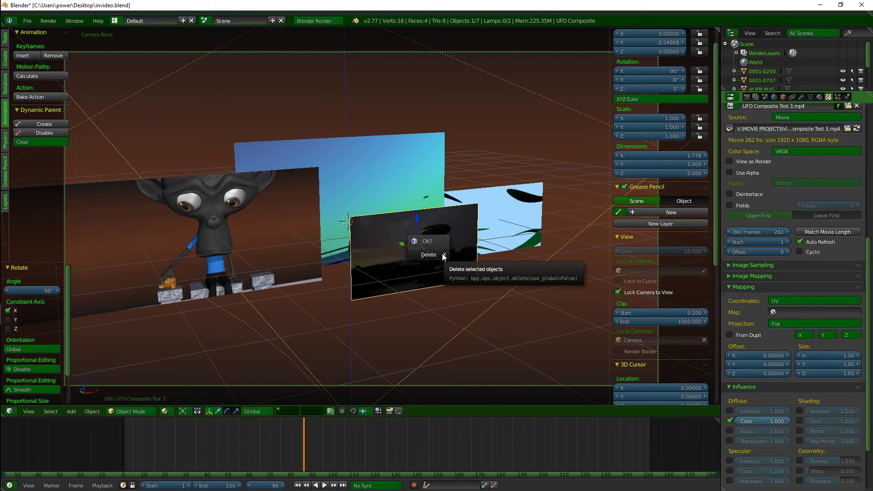
Delete the UFO plane and re-import UFO Composite Test 3.mp4 as a shadeless image plane
{"action": "left_click", "coordinate": [442, 252]}
{"action": "key", "text": "space"}
{"action": "mouse_move", "coordinate": [389, 230]}
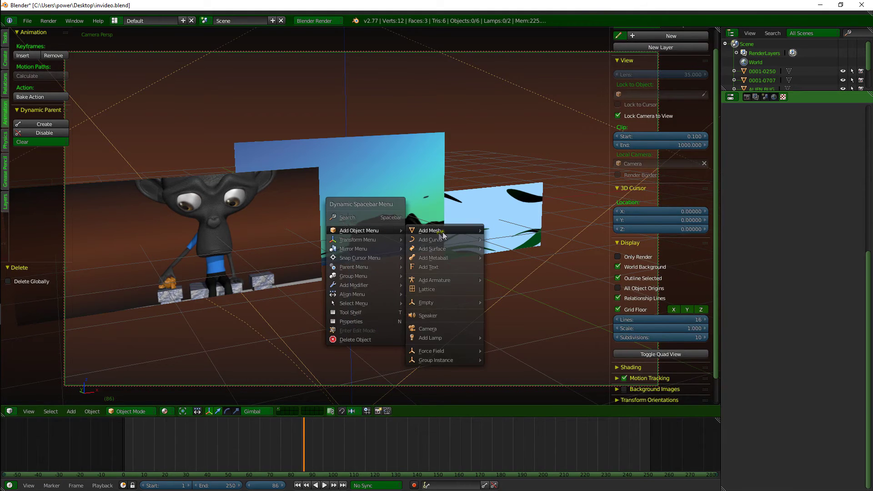
{"action": "mouse_move", "coordinate": [442, 231]}
{"action": "left_click", "coordinate": [512, 428]}
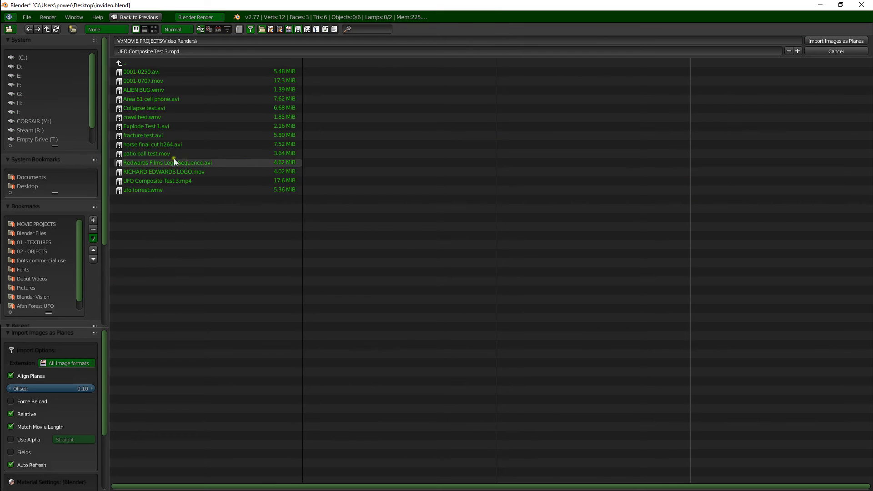
{"action": "left_click", "coordinate": [148, 180]}
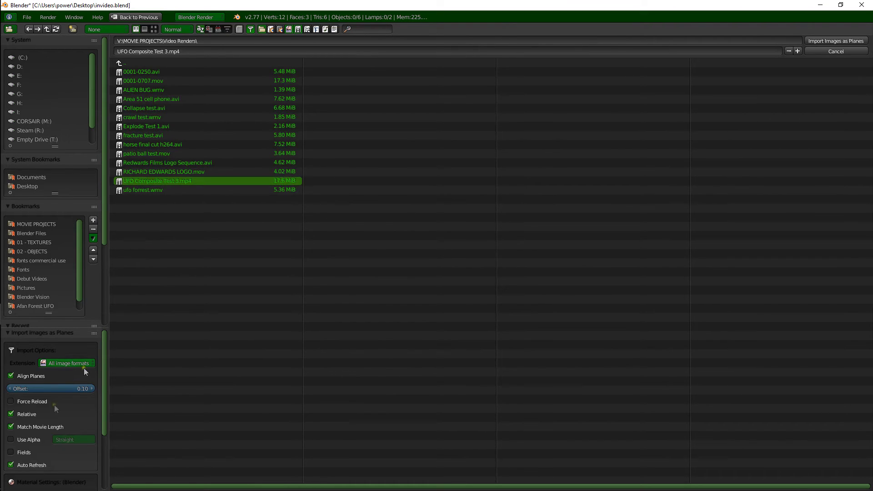
{"action": "scroll", "coordinate": [50, 404], "scroll_direction": "down", "scroll_amount": 5}
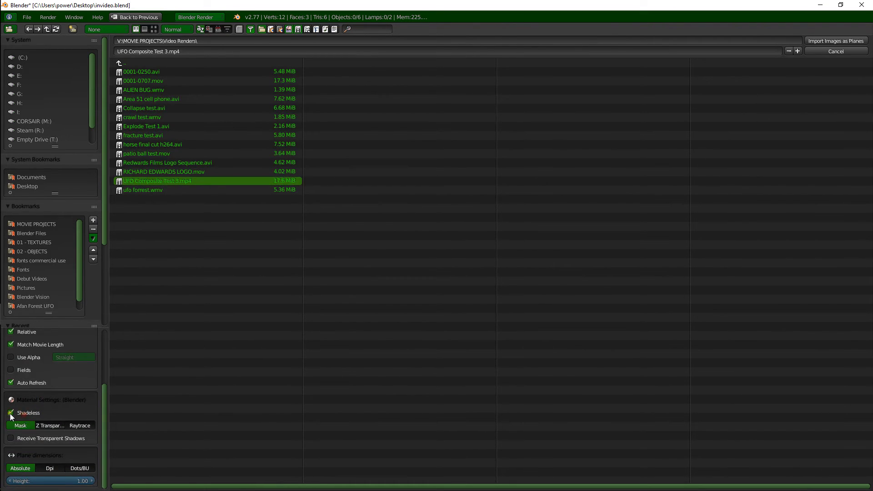
{"action": "left_click", "coordinate": [819, 41]}
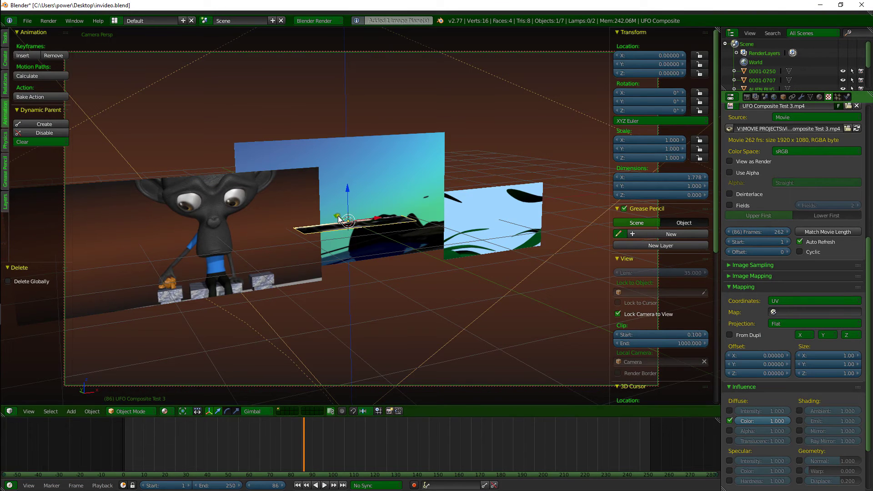
Try moving the UFO plane back and rotating it 90° upright, then undo it
{"action": "key", "text": "g"}
{"action": "key", "text": "y"}
{"action": "left_click", "coordinate": [399, 271]}
{"action": "key", "text": "r"}
{"action": "key", "text": "x"}
{"action": "key", "text": "9"}
{"action": "key", "text": "0"}
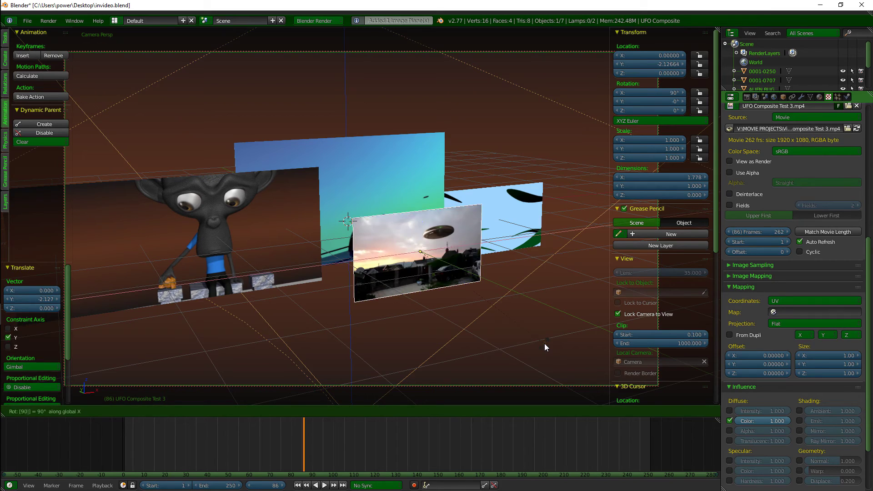
{"action": "key", "text": "Return"}
{"action": "left_click_drag", "start_coordinate": [406, 261], "coordinate": [429, 265]}
{"action": "key", "text": "ctrl+z"}
{"action": "key", "text": "ctrl+z"}
Scale the flat UFO plane to 3.876, lower it beneath the clips, and preview playback
{"action": "key", "text": "s"}
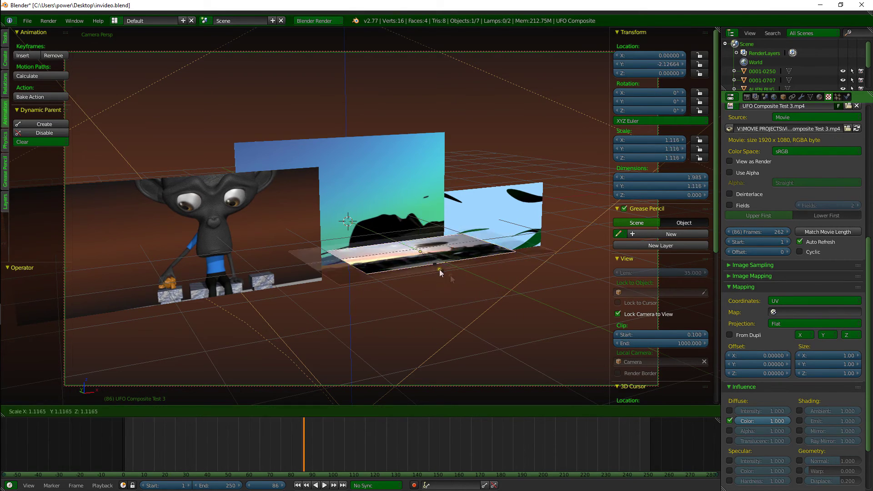
{"action": "left_click", "coordinate": [490, 301]}
{"action": "left_click_drag", "start_coordinate": [419, 226], "coordinate": [419, 293]}
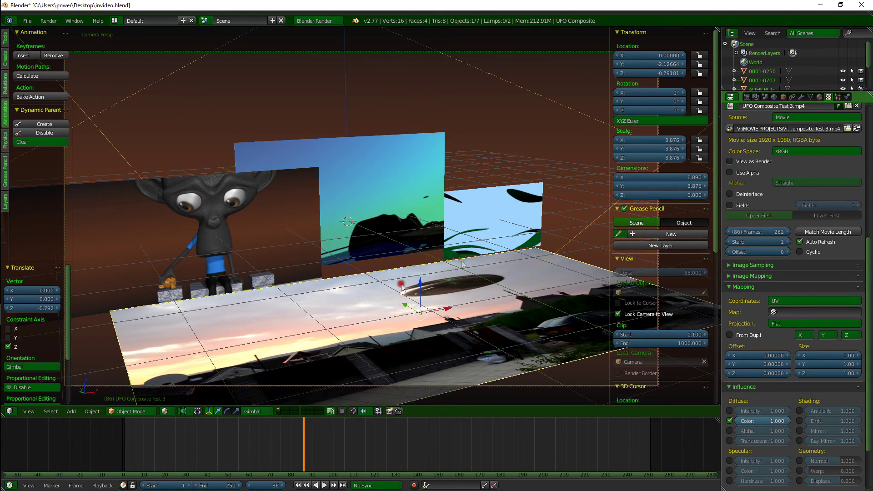
{"action": "left_click", "coordinate": [408, 445]}
{"action": "key", "text": "alt+a"}
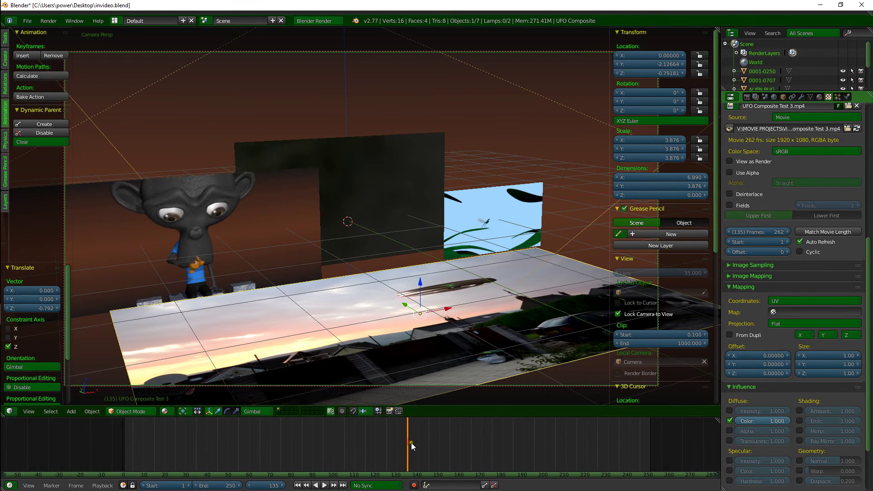
{"action": "left_click_drag", "start_coordinate": [511, 448], "coordinate": [212, 450]}
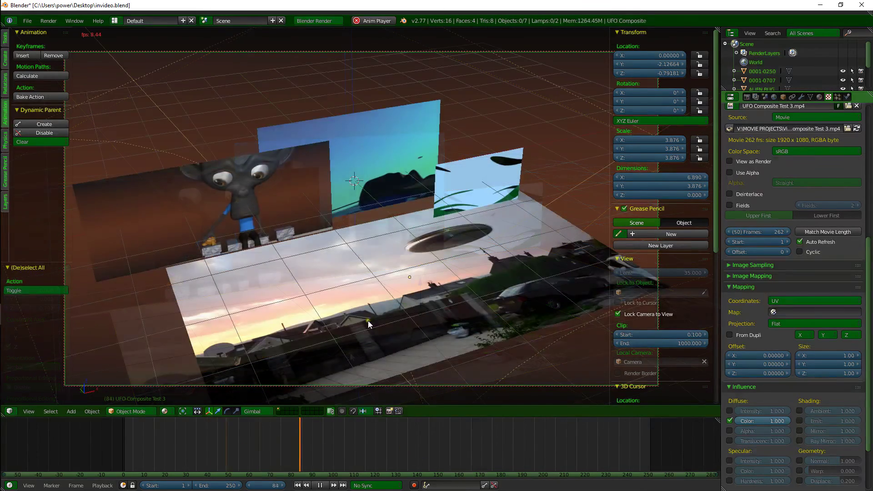
Set playback sync to Frame Dropping and test the playback
{"action": "key", "text": "Escape"}
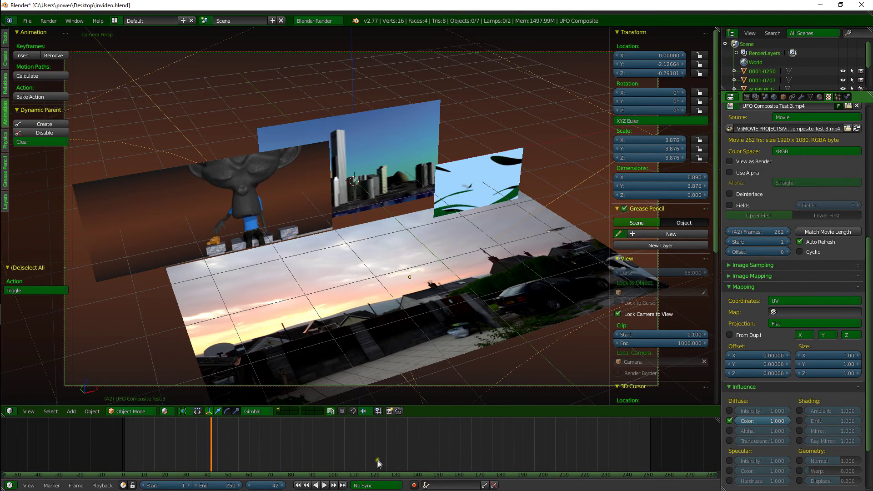
{"action": "left_click", "coordinate": [366, 485]}
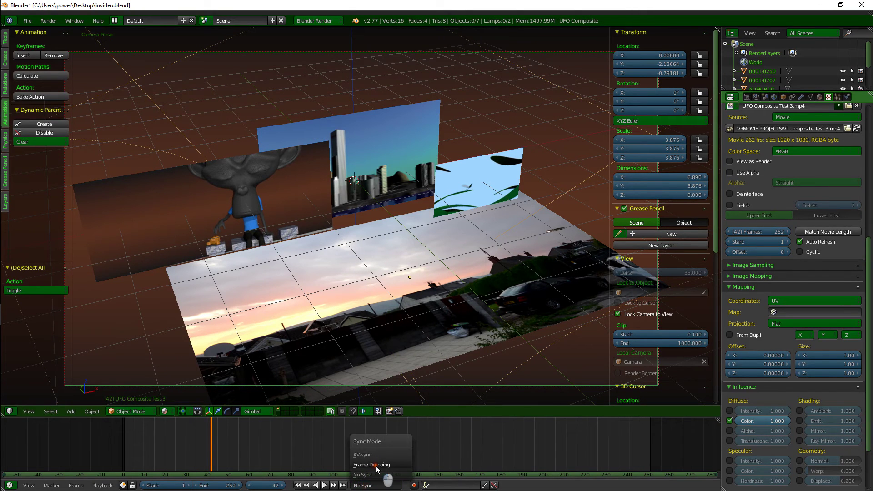
{"action": "left_click", "coordinate": [375, 465]}
{"action": "key", "text": "alt+a"}
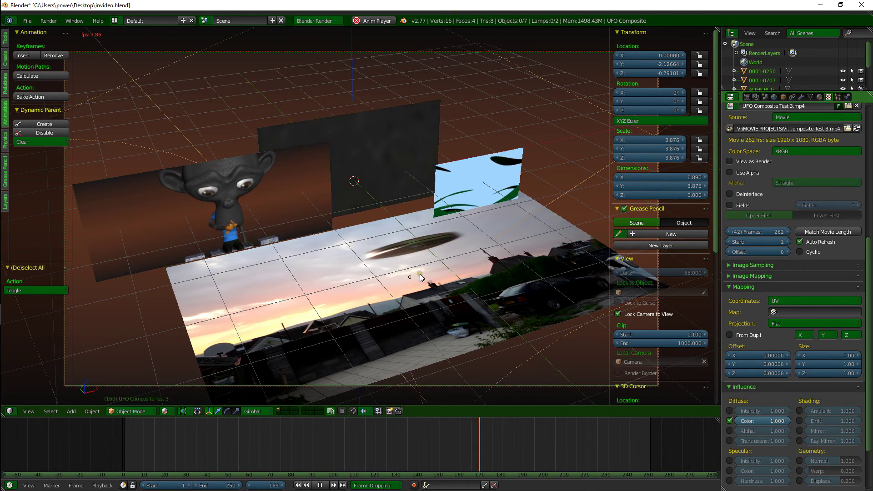
{"action": "key", "text": "Escape"}
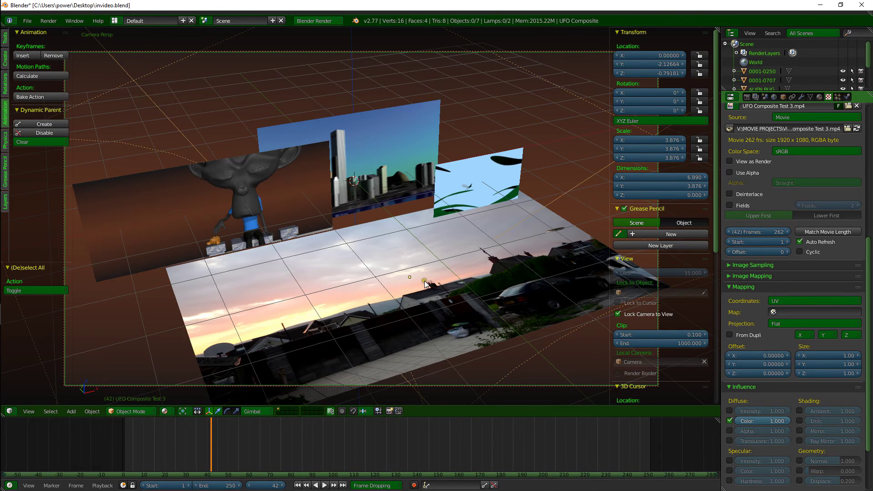
Select the ground video plane, play briefly, and return the playhead to frame 1
{"action": "right_click", "coordinate": [306, 296]}
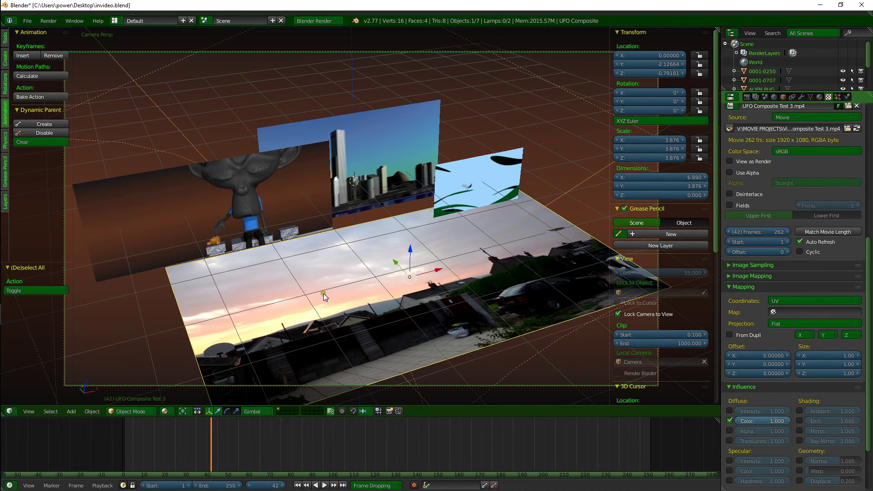
{"action": "key", "text": "alt+a"}
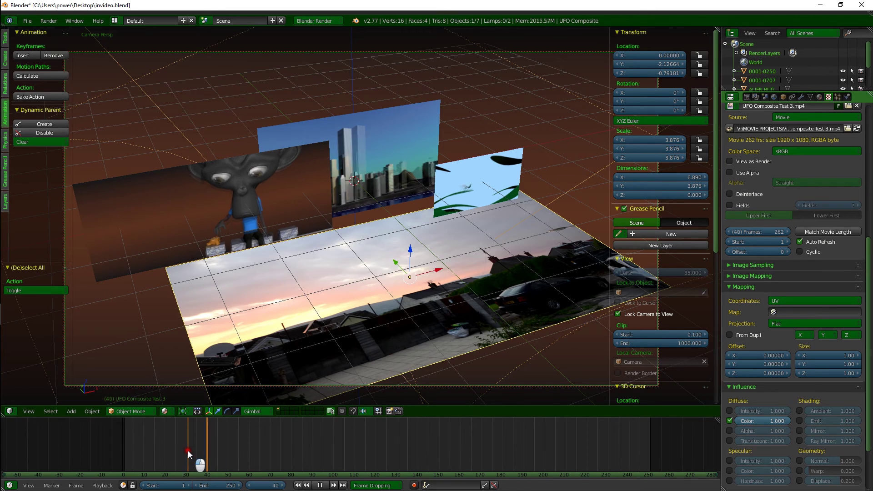
{"action": "left_click_drag", "start_coordinate": [188, 451], "coordinate": [121, 449]}
{"action": "key", "text": "alt+a"}
{"action": "mouse_move", "coordinate": [348, 277]}
{"action": "middle_mouse_down"}
{"action": "mouse_move", "coordinate": [356, 263]}
{"action": "mouse_move", "coordinate": [349, 271]}
{"action": "middle_mouse_up"}
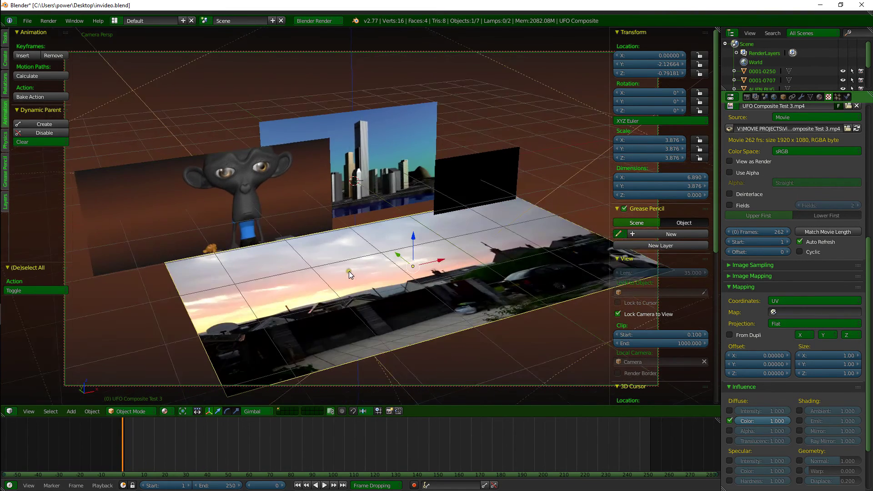
{"action": "left_click", "coordinate": [127, 448]}
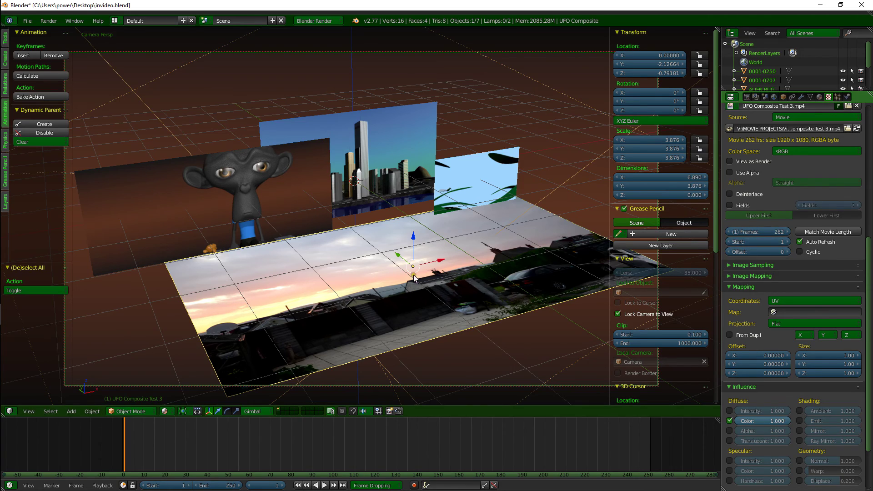
{"action": "middle_click_drag", "start_coordinate": [413, 274], "coordinate": [434, 236]}
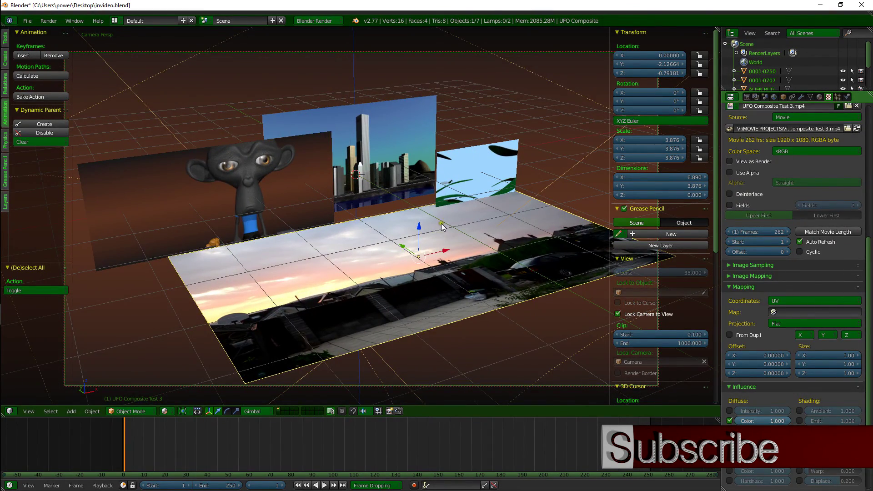
{"action": "middle_click_drag", "start_coordinate": [441, 226], "coordinate": [445, 227]}
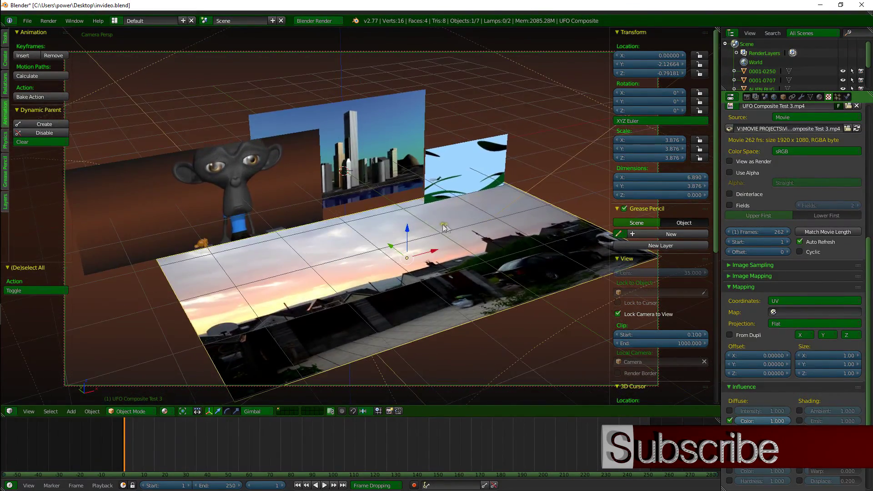